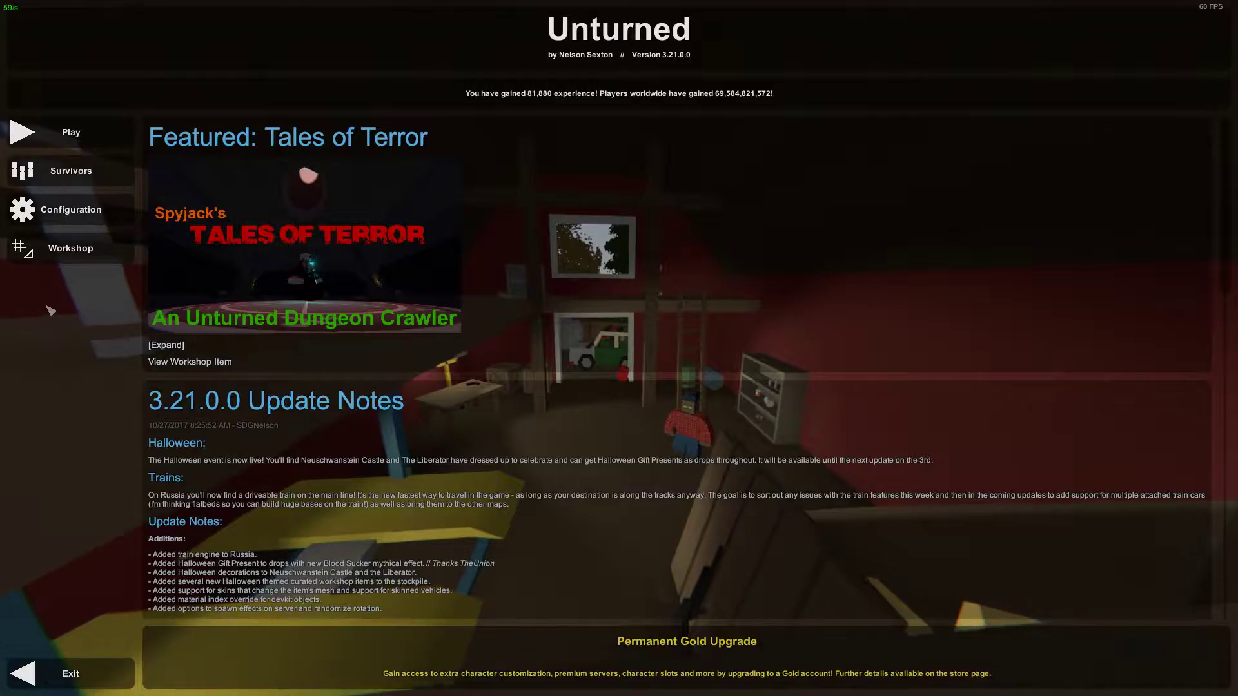
# - Open the Map Editor Tutorials map for editing from the Workshop's level editor
pyautogui.click(56, 246)
pyautogui.click(671, 284)
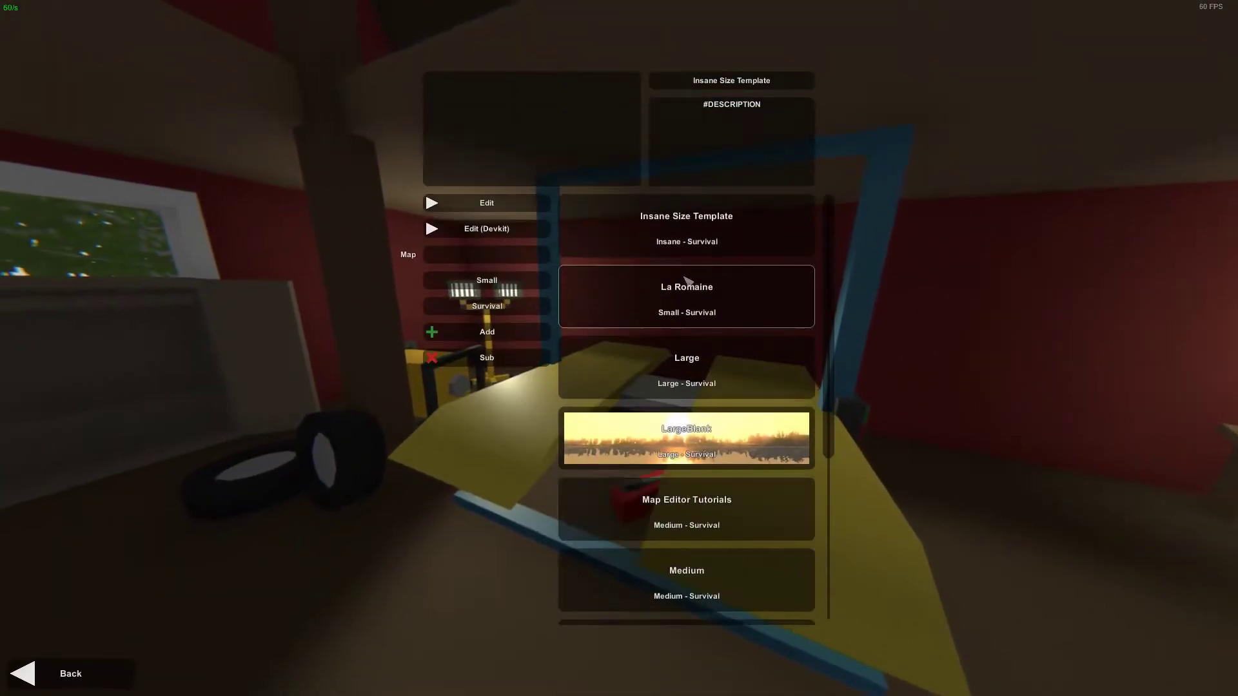
pyautogui.click(723, 506)
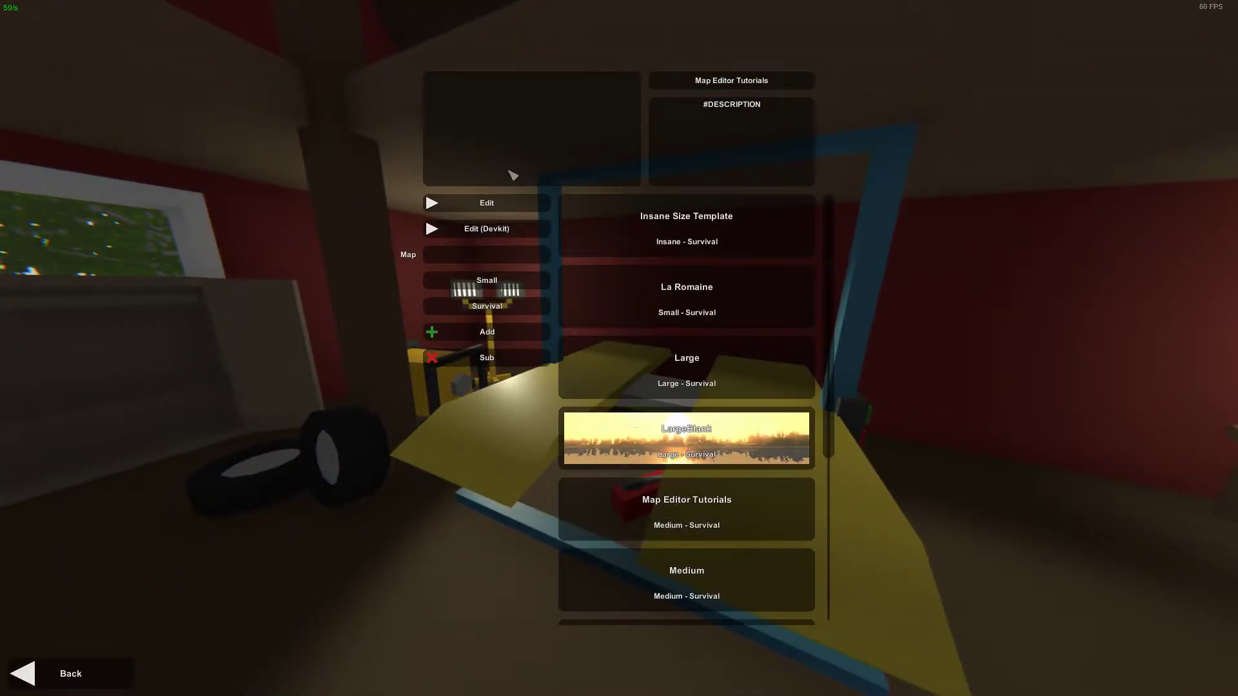
pyautogui.click(501, 205)
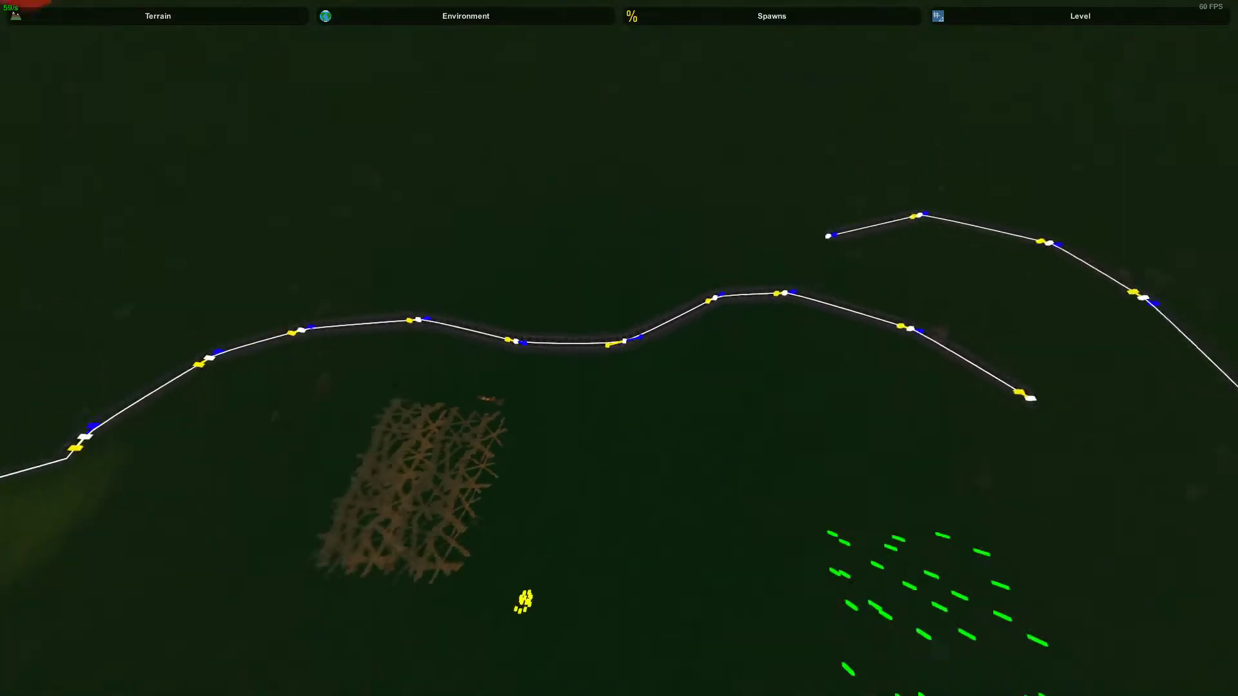
# - Open the road editing tools under Environment and choose the Tracks road material
pyautogui.press('s')
pyautogui.moveTo(519, 285); pyautogui.dragTo(632, 321, button='right')
pyautogui.click(452, 20)
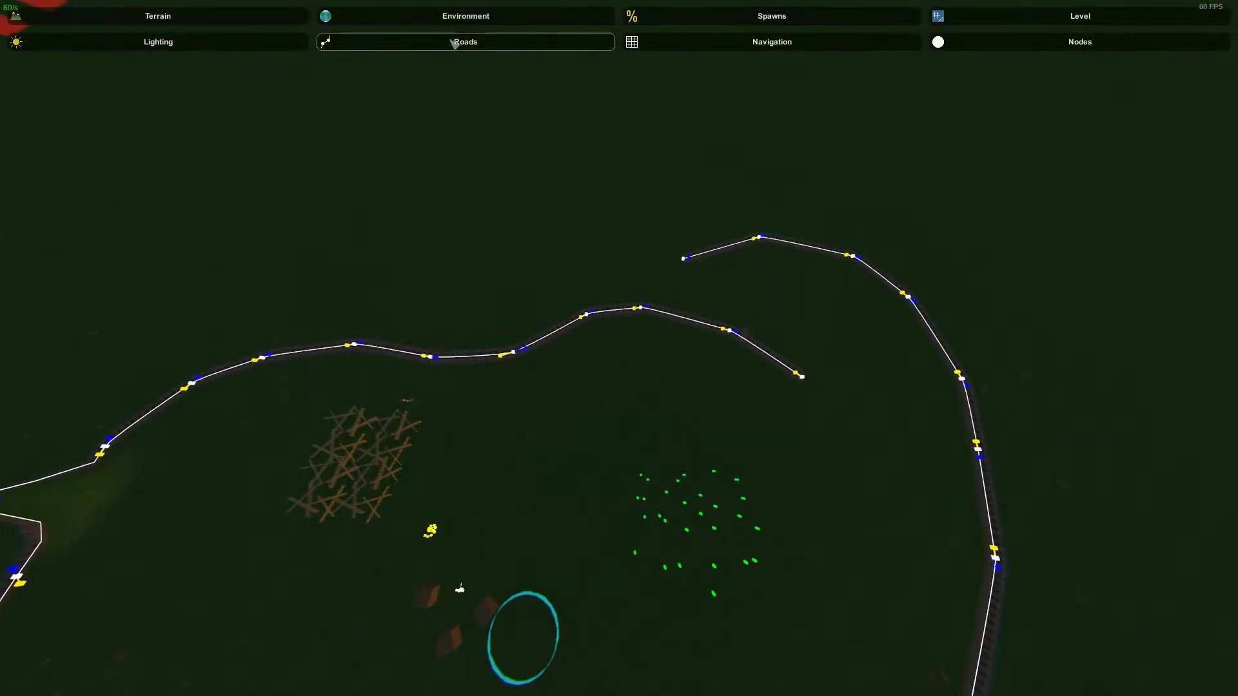
pyautogui.click(455, 44)
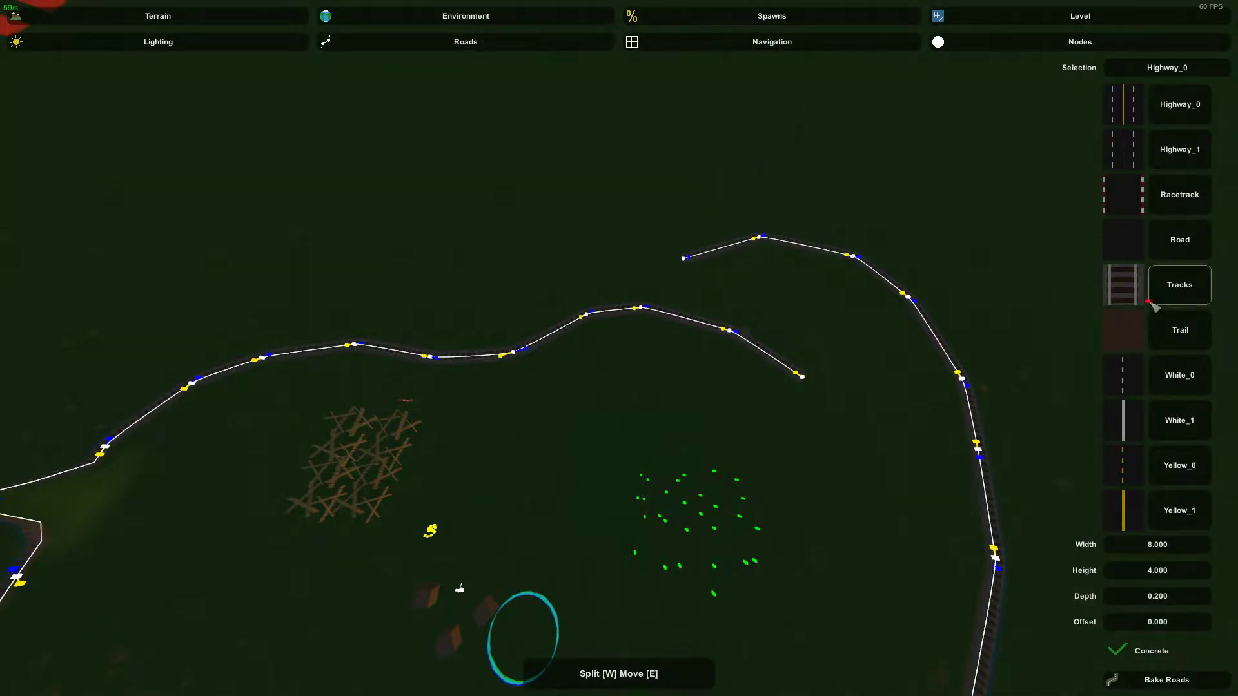
pyautogui.click(1180, 285)
# - Examine nodes on the existing railway tracks and check which Road Index each track has
pyautogui.press('w')
pyautogui.moveTo(619, 348)
pyautogui.mouseDown(button='right')
pyautogui.moveTo(529, 284)
pyautogui.moveTo(632, 258)
pyautogui.moveTo(742, 316)
pyautogui.moveTo(726, 381)
pyautogui.moveTo(664, 445)
pyautogui.mouseUp(button='right')
pyautogui.press('w')
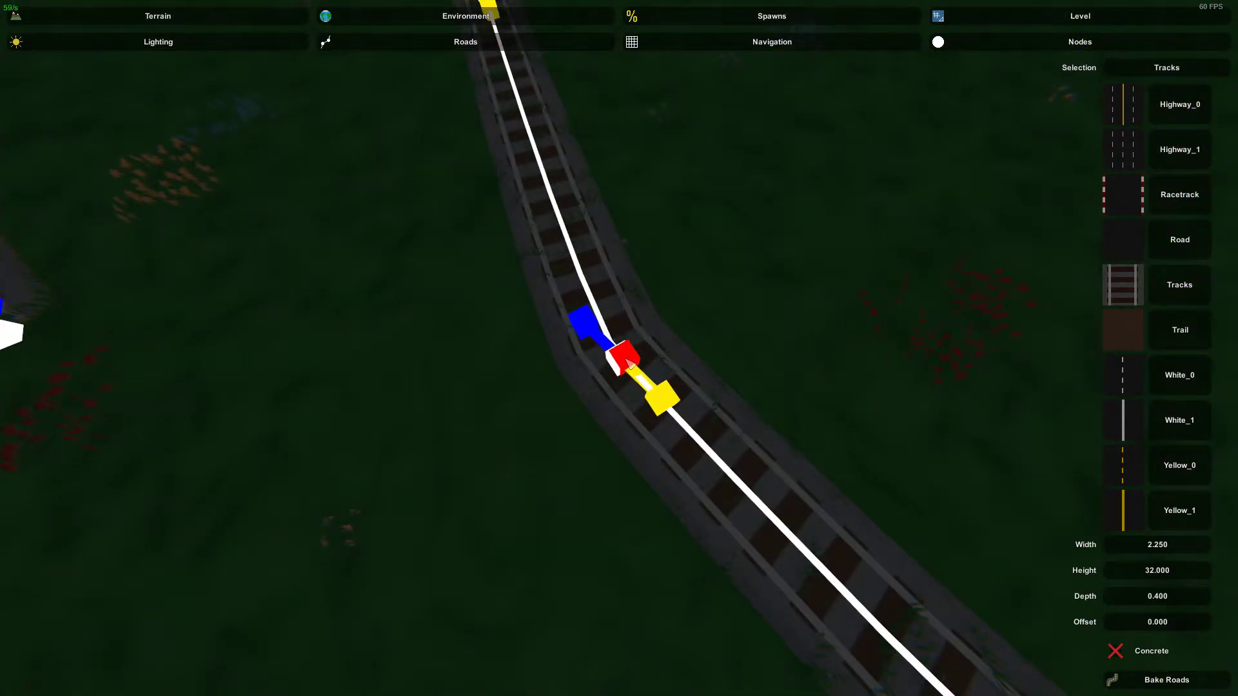
pyautogui.press('a')
pyautogui.moveTo(528, 392); pyautogui.dragTo(667, 380, button='right')
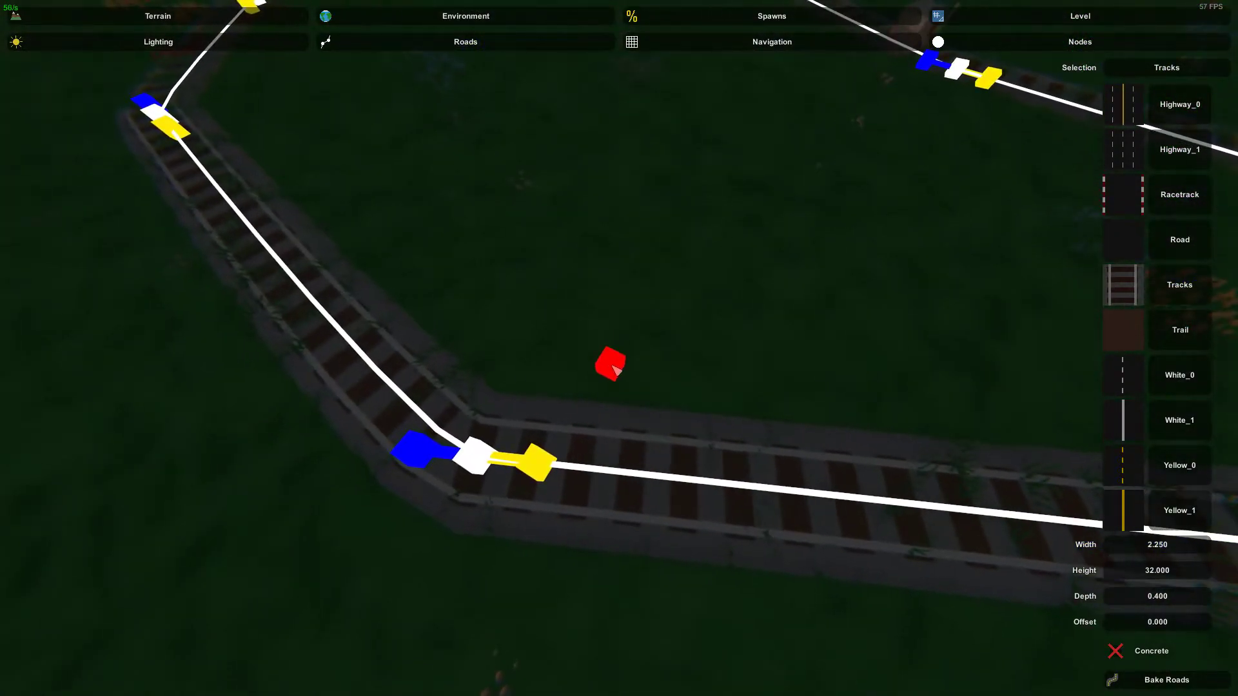
pyautogui.click(466, 459)
pyautogui.press('a')
pyautogui.moveTo(524, 419)
pyautogui.mouseDown(button='right')
pyautogui.moveTo(555, 406)
pyautogui.moveTo(615, 423)
pyautogui.mouseUp(button='right')
pyautogui.press('s')
pyautogui.press('w')
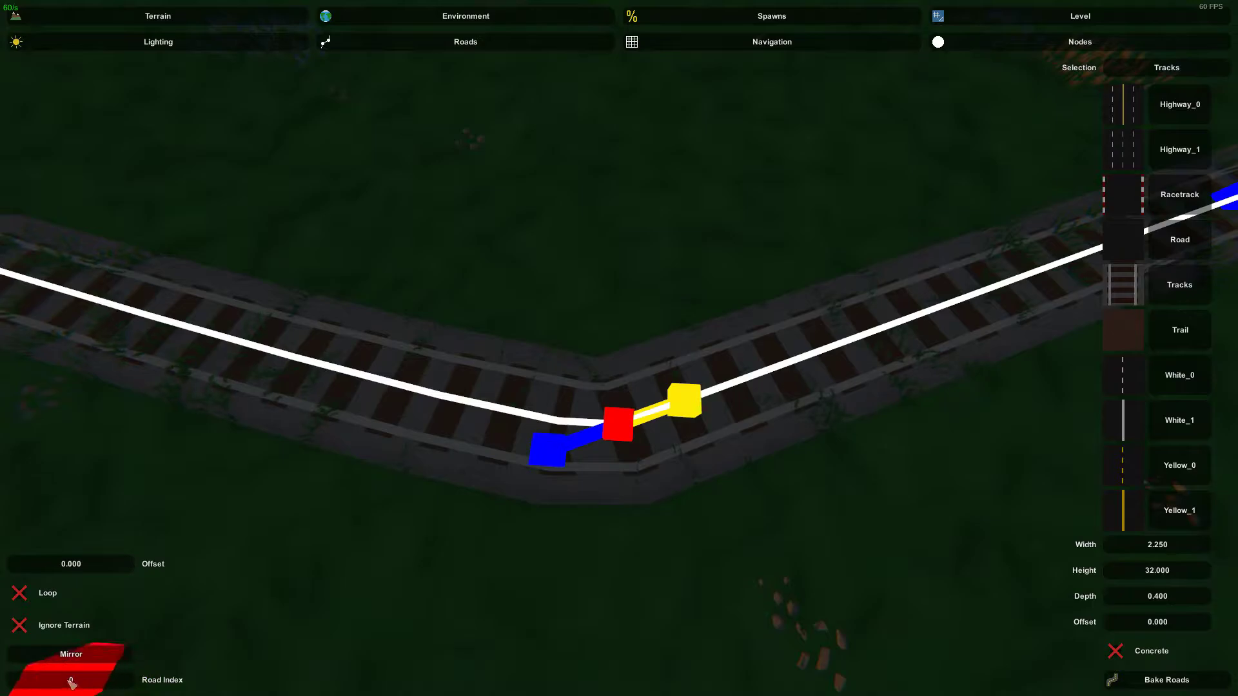
pyautogui.click(618, 423)
pyautogui.press('s')
pyautogui.moveTo(621, 406); pyautogui.dragTo(503, 399, button='right')
pyautogui.press('w')
pyautogui.click(589, 365)
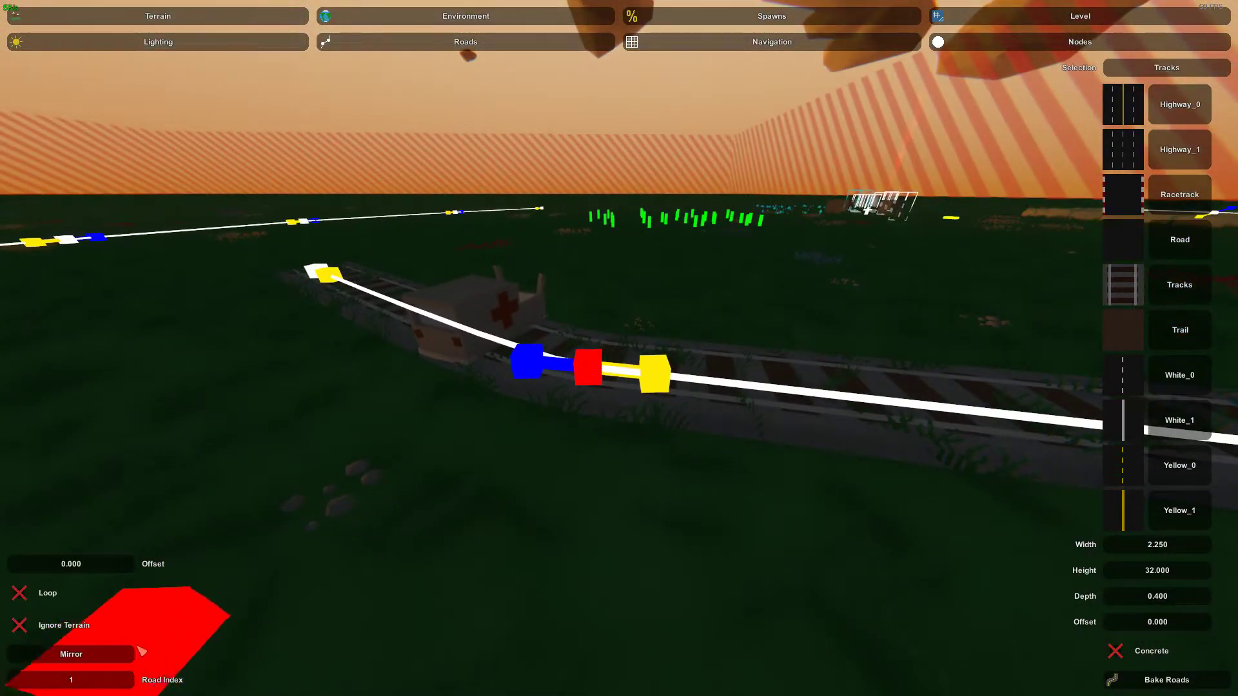
pyautogui.click(589, 371)
# - Lay a new six-node curved railway track outside the existing curved track and bake the roads
pyautogui.press('s')
pyautogui.moveTo(582, 536); pyautogui.dragTo(548, 619, button='right')
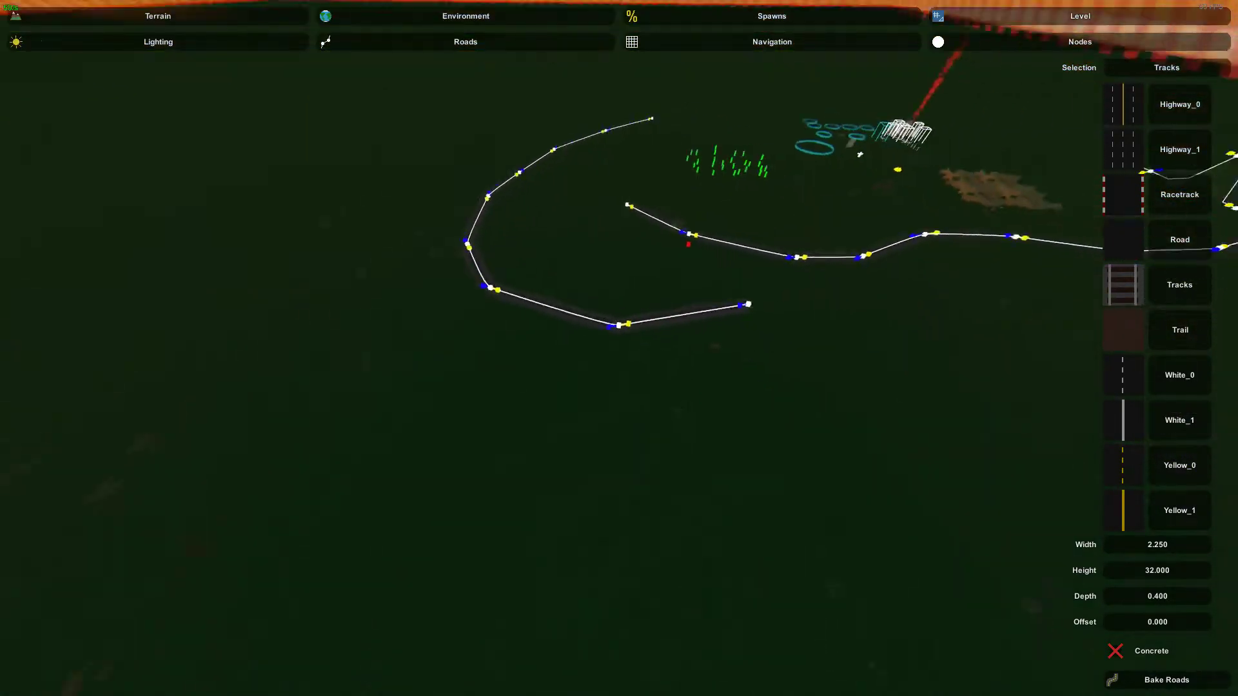
pyautogui.moveTo(688, 243); pyautogui.dragTo(637, 311, button='right')
pyautogui.moveTo(693, 265); pyautogui.dragTo(655, 357, button='right')
pyautogui.click(762, 316)
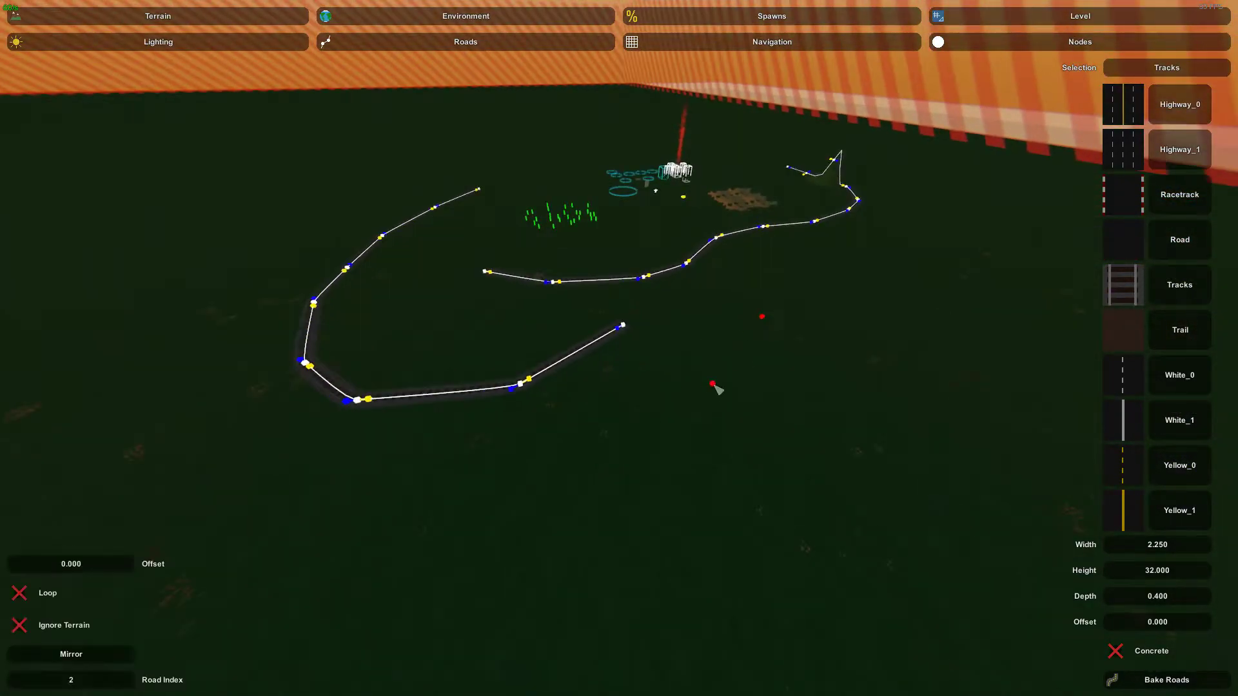
pyautogui.click(703, 396)
pyautogui.click(587, 507)
pyautogui.click(349, 582)
pyautogui.click(176, 496)
pyautogui.click(100, 364)
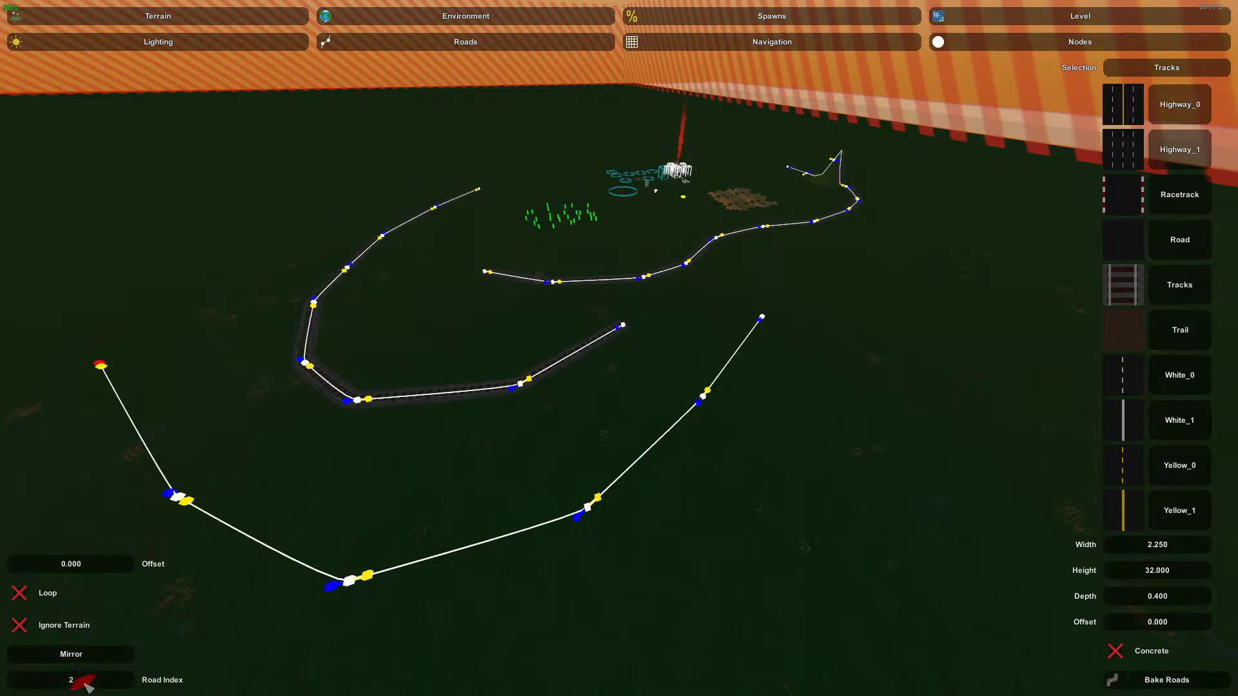
pyautogui.click(1125, 681)
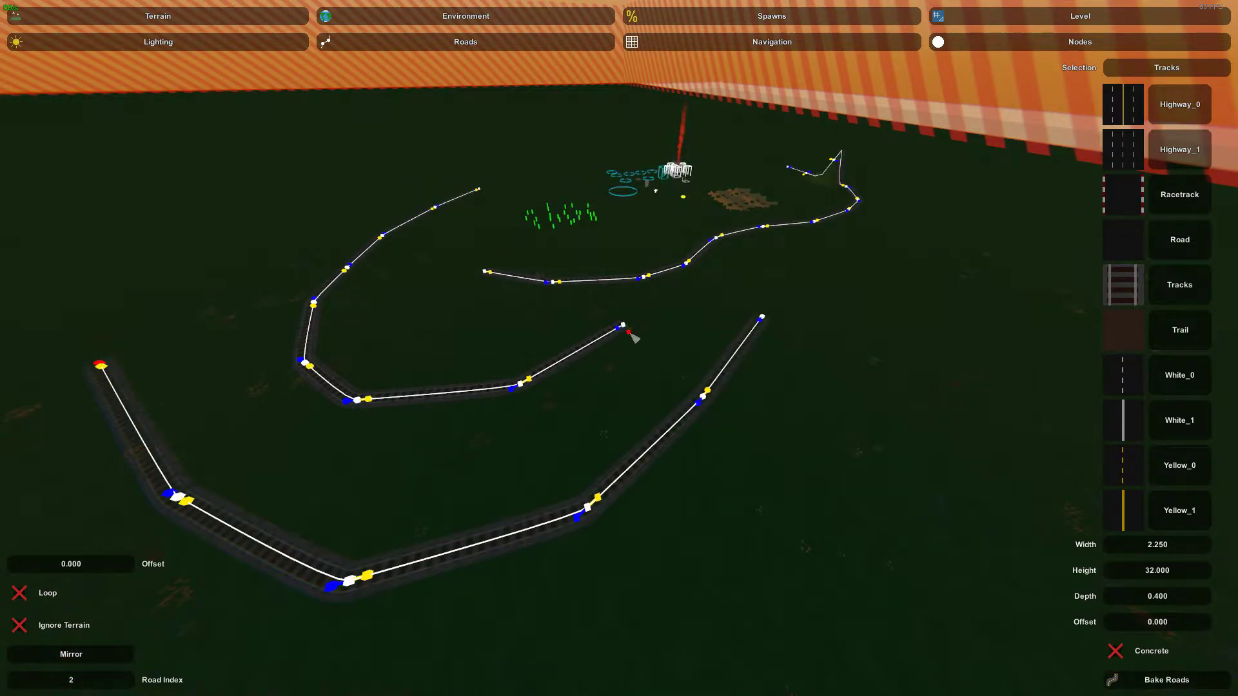
pyautogui.click(102, 364)
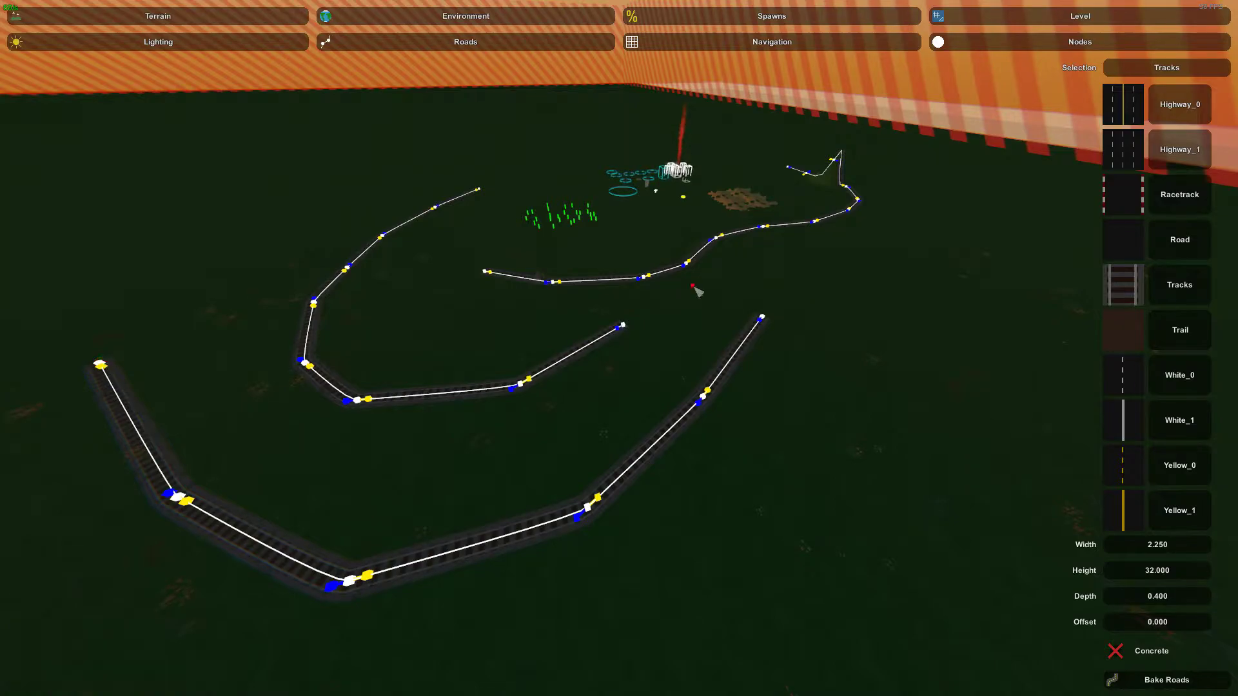
# - Check the Road Index of the long winding track beside the brown crossed-line patch
pyautogui.press('w')
pyautogui.moveTo(696, 289); pyautogui.dragTo(720, 329, button='right')
pyautogui.press('a')
pyautogui.moveTo(619, 329); pyautogui.dragTo(622, 334, button='right')
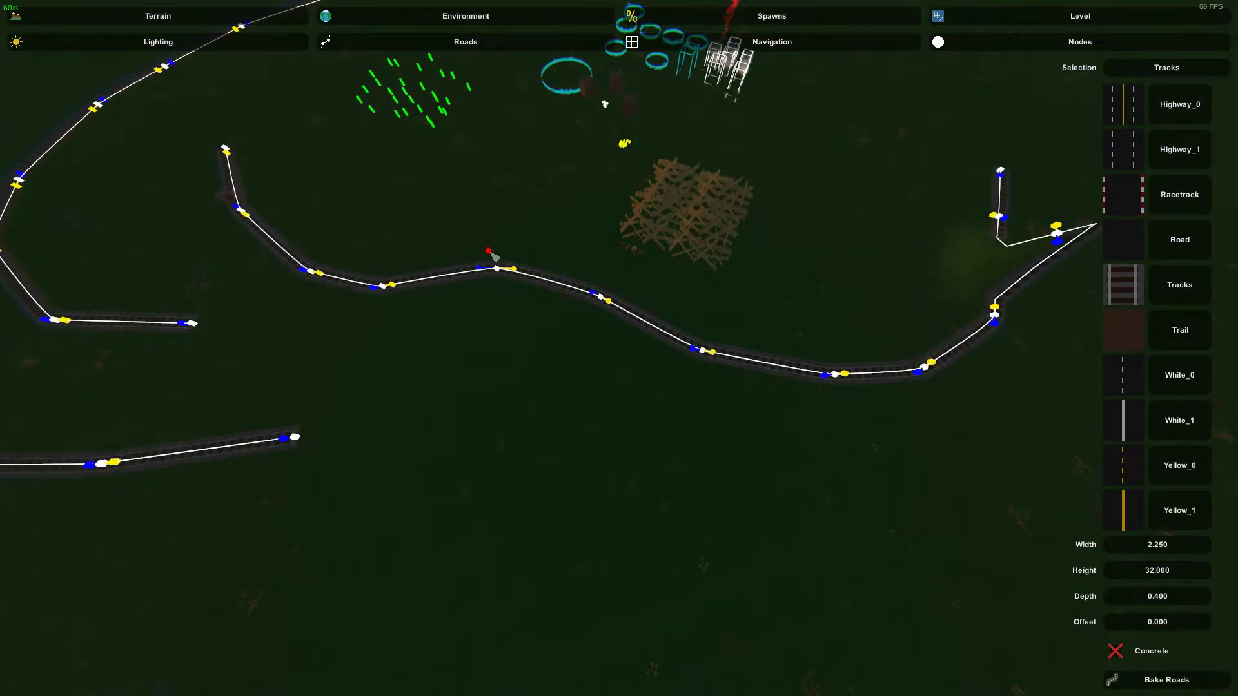
pyautogui.rightClick(564, 272)
# - Save the map and exit the editor to the main menu
pyautogui.click(593, 273)
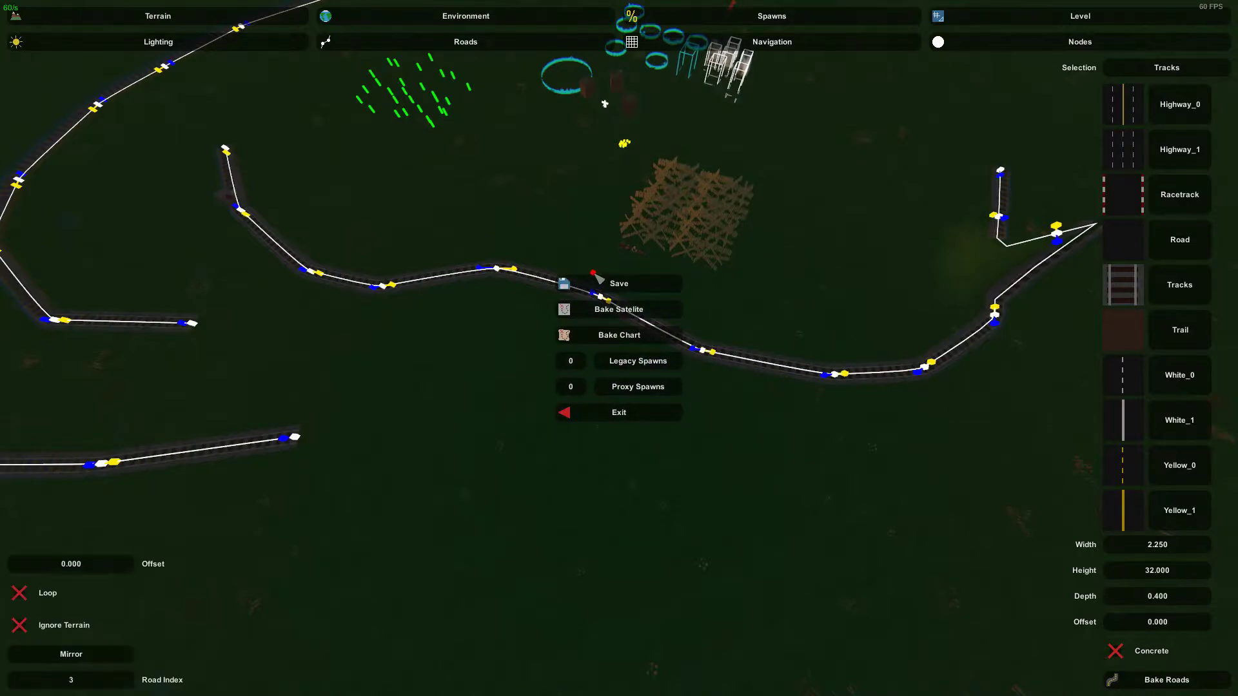
pyautogui.press('Escape')
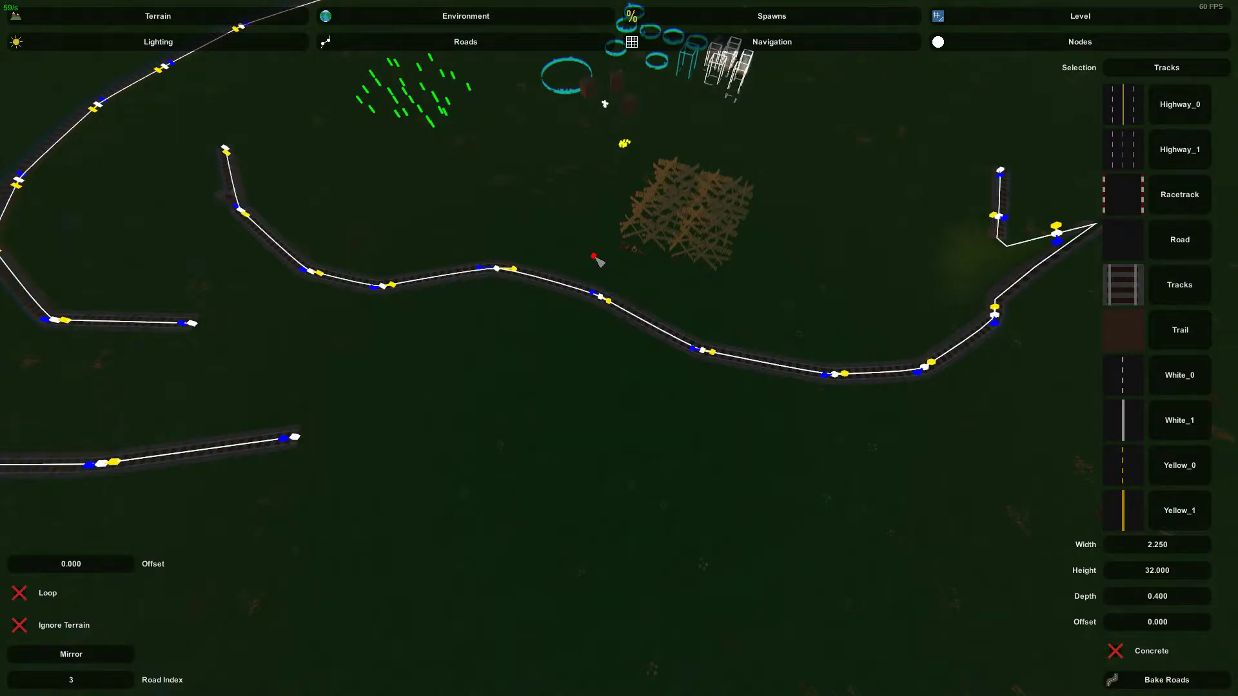
pyautogui.rightClick(607, 284)
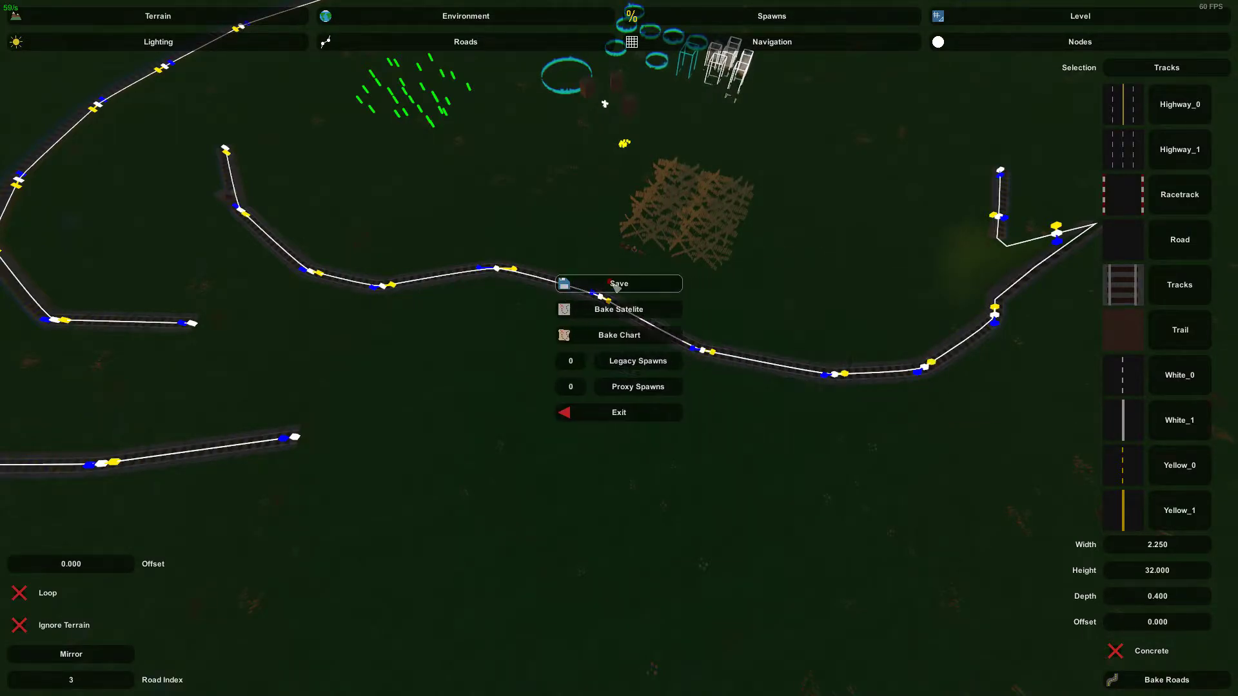
pyautogui.click(630, 413)
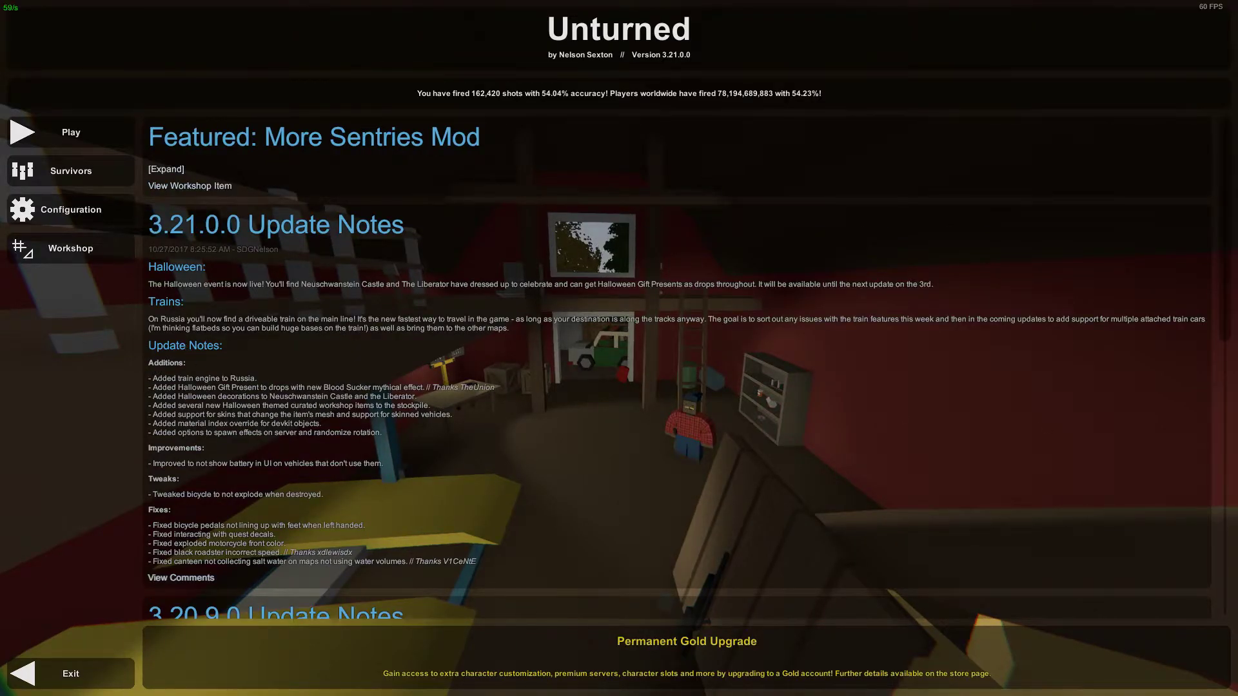
# - Switch to File Explorer, open the Map Editor Tutorials folder inside Unturned's Maps folder, and select the Config JSON file
pyautogui.hotkey('alt', 'Tab')
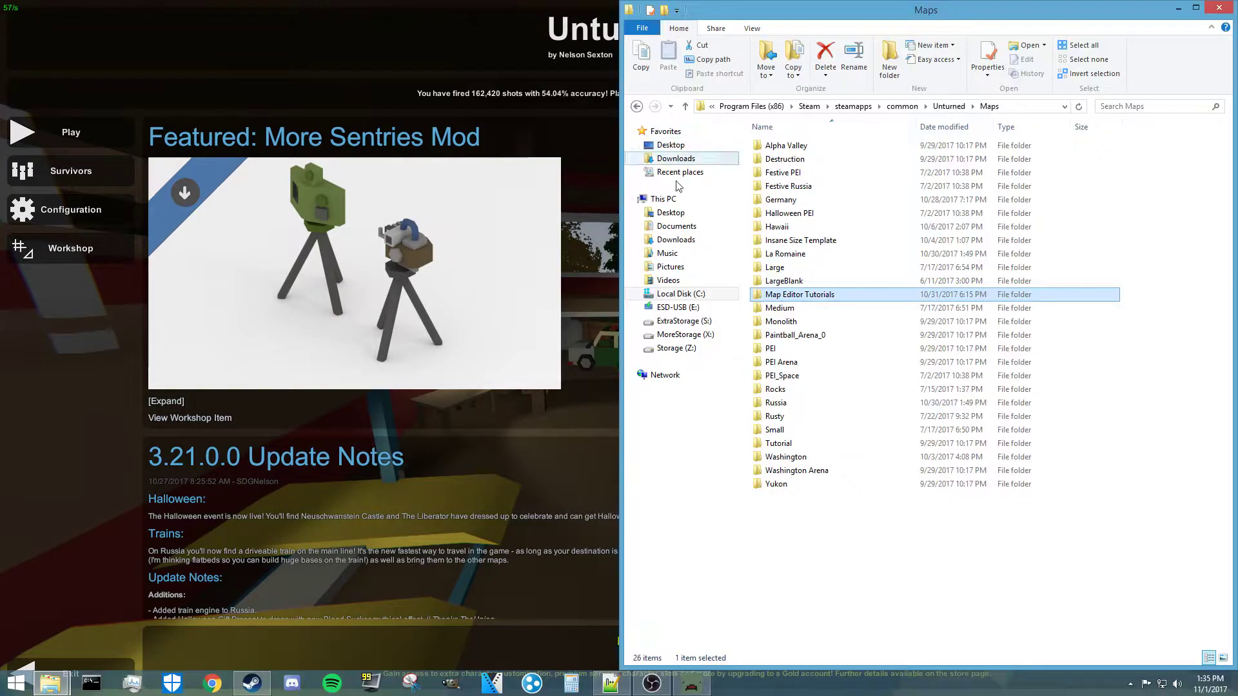
pyautogui.click(685, 107)
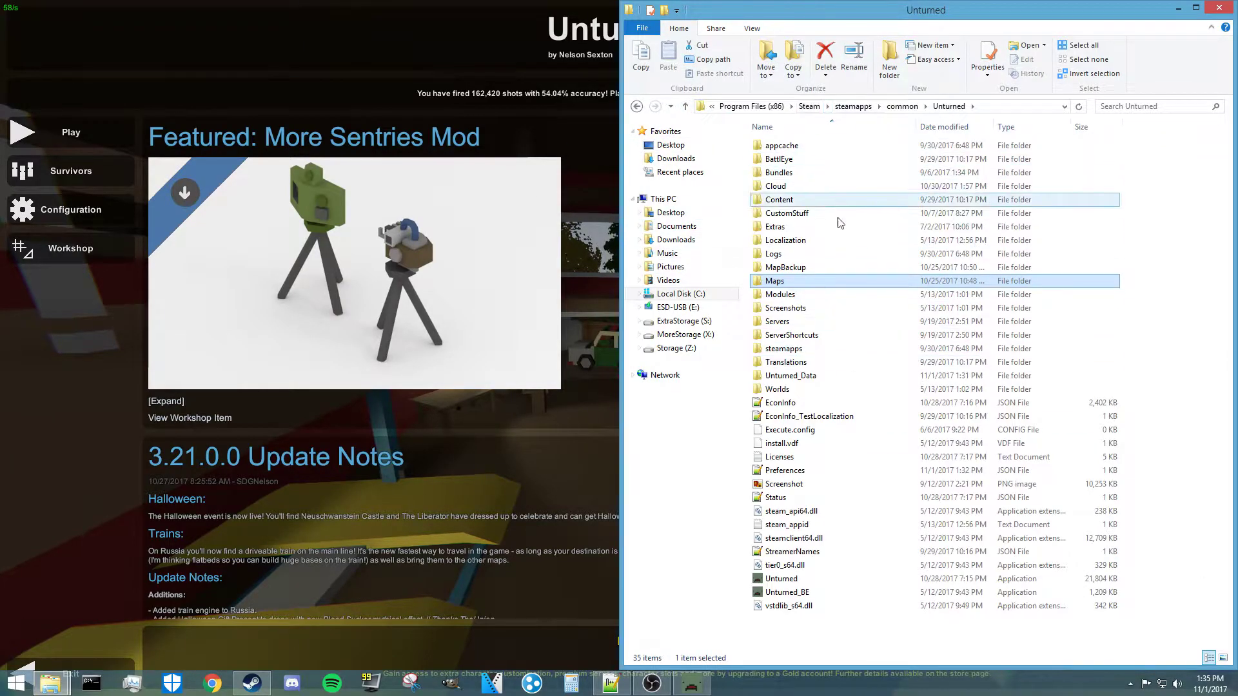
pyautogui.doubleClick(775, 282)
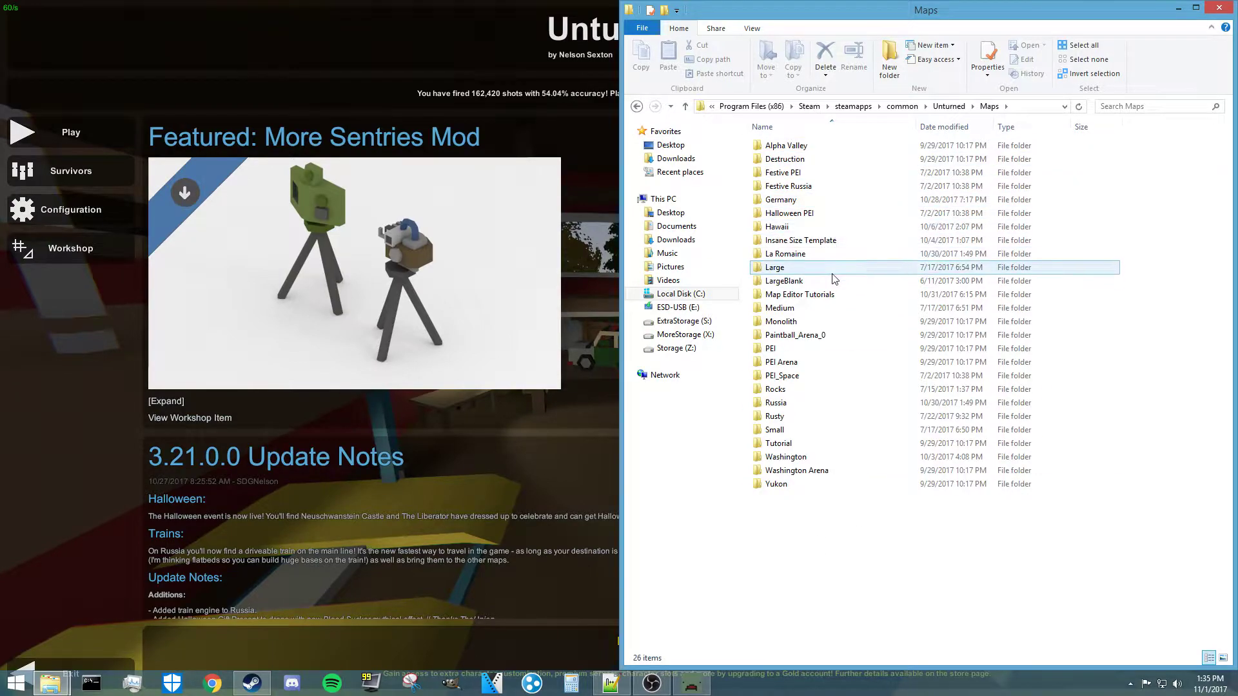
pyautogui.doubleClick(798, 295)
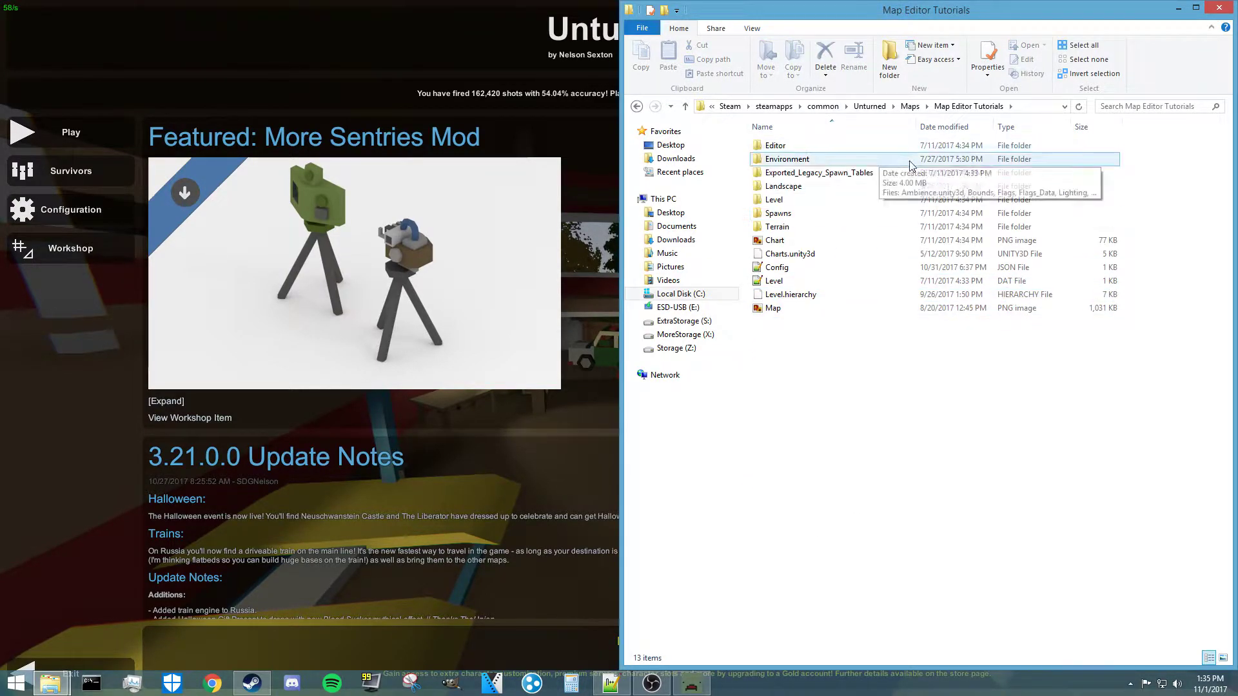
pyautogui.click(777, 270)
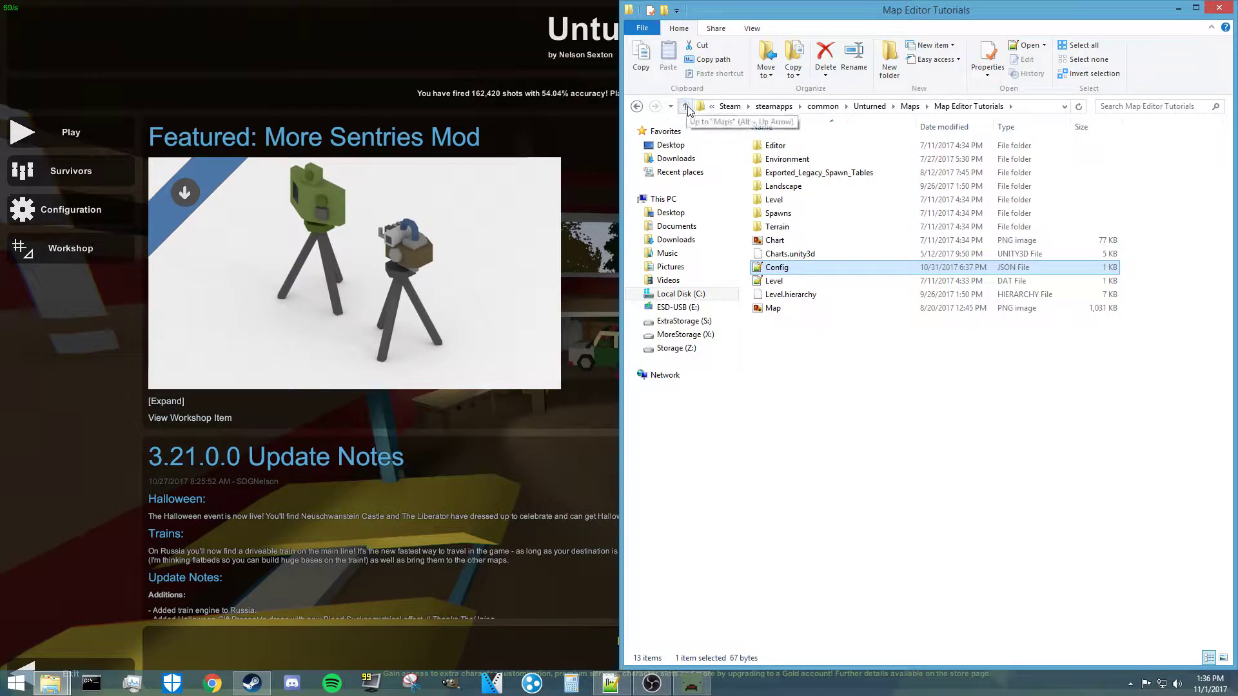
# - Create a new text document named COnfig in the Map Editor Tutorials folder
pyautogui.rightClick(793, 340)
pyautogui.moveTo(877, 494)
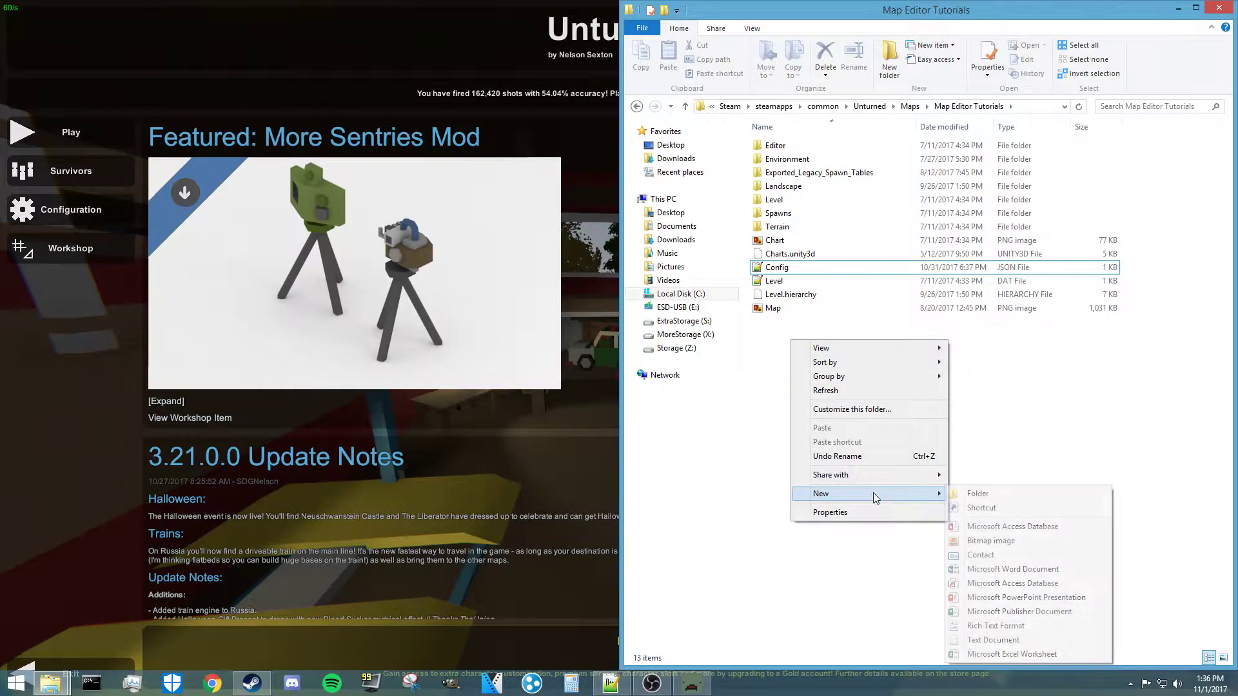
pyautogui.click(993, 640)
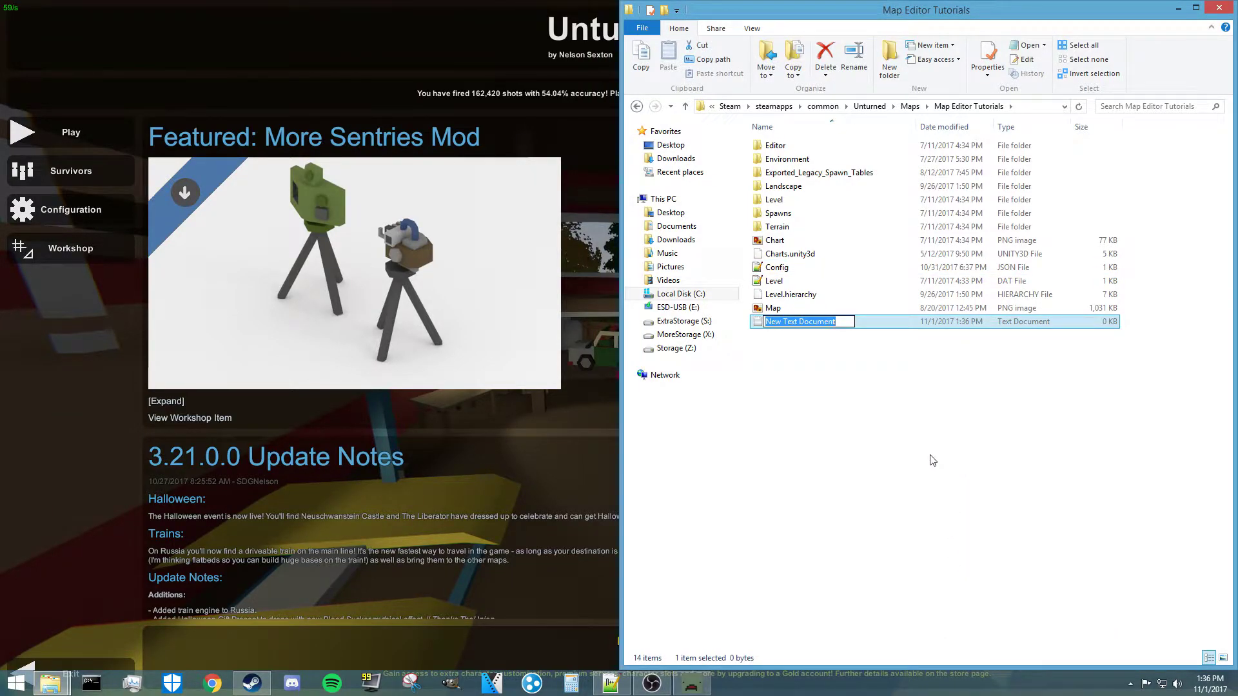
pyautogui.write('COnfig')
# - Delete the existing Config JSON file and rename the new text document as Config
pyautogui.click(788, 270)
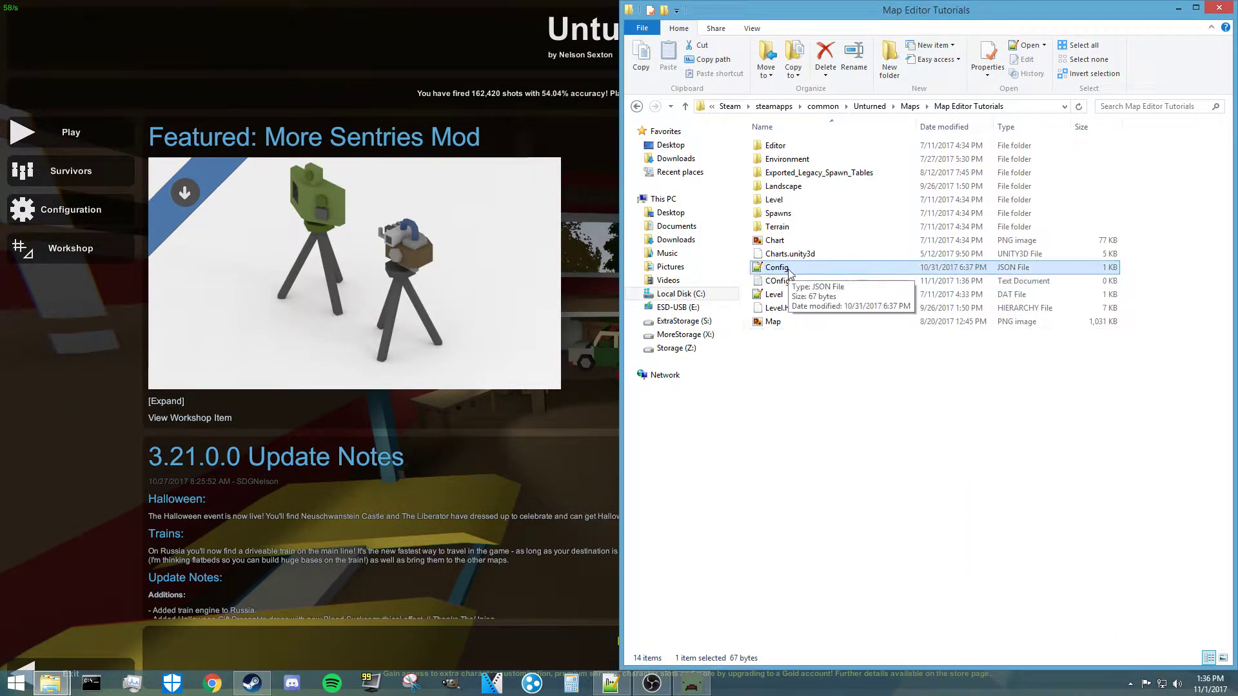
pyautogui.press('Delete')
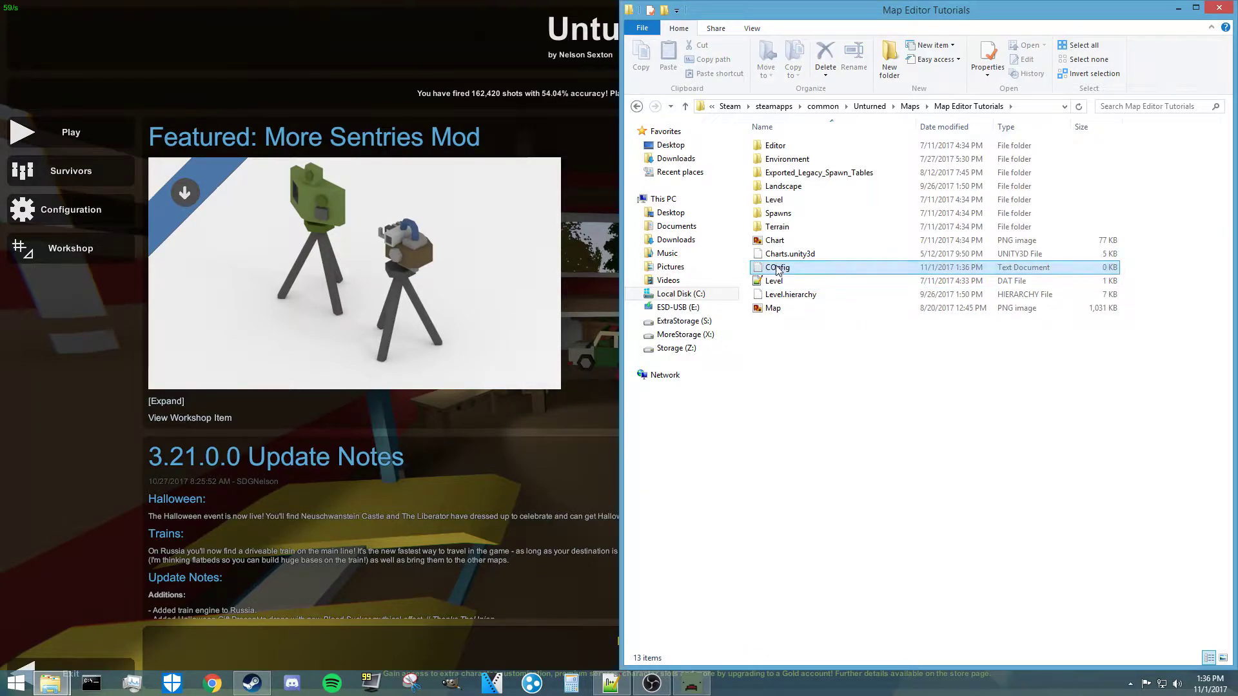
pyautogui.click(779, 270)
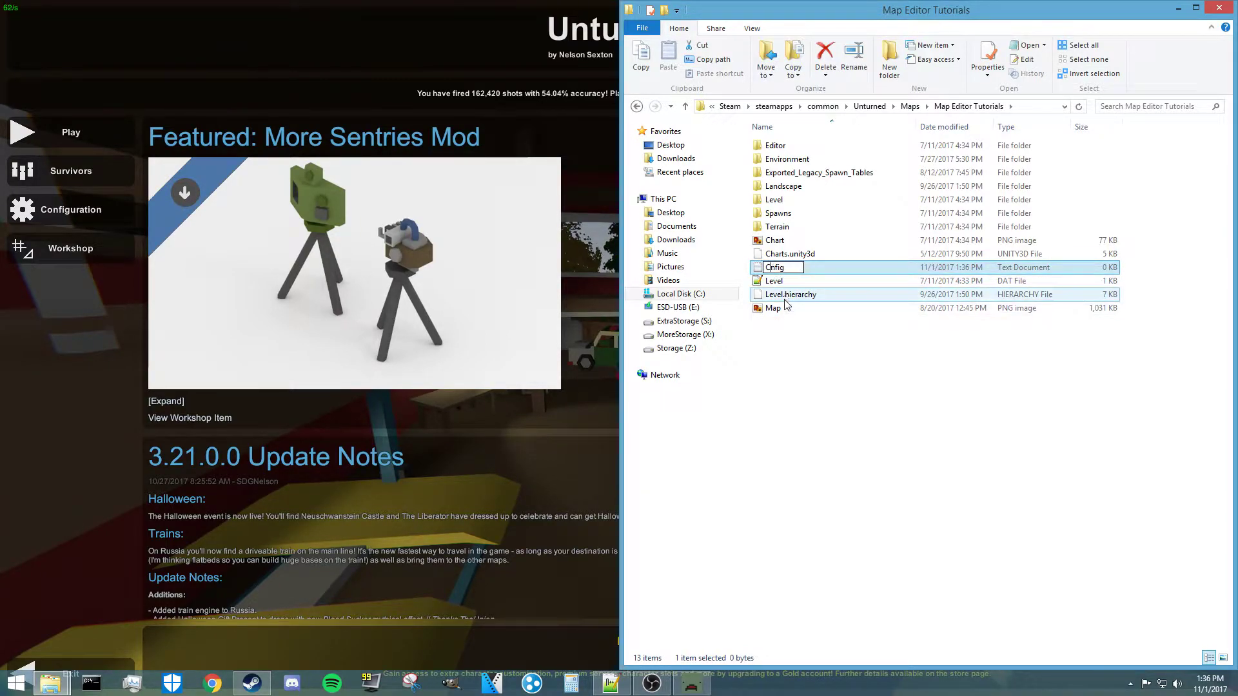
pyautogui.write('o')
pyautogui.press('Return')
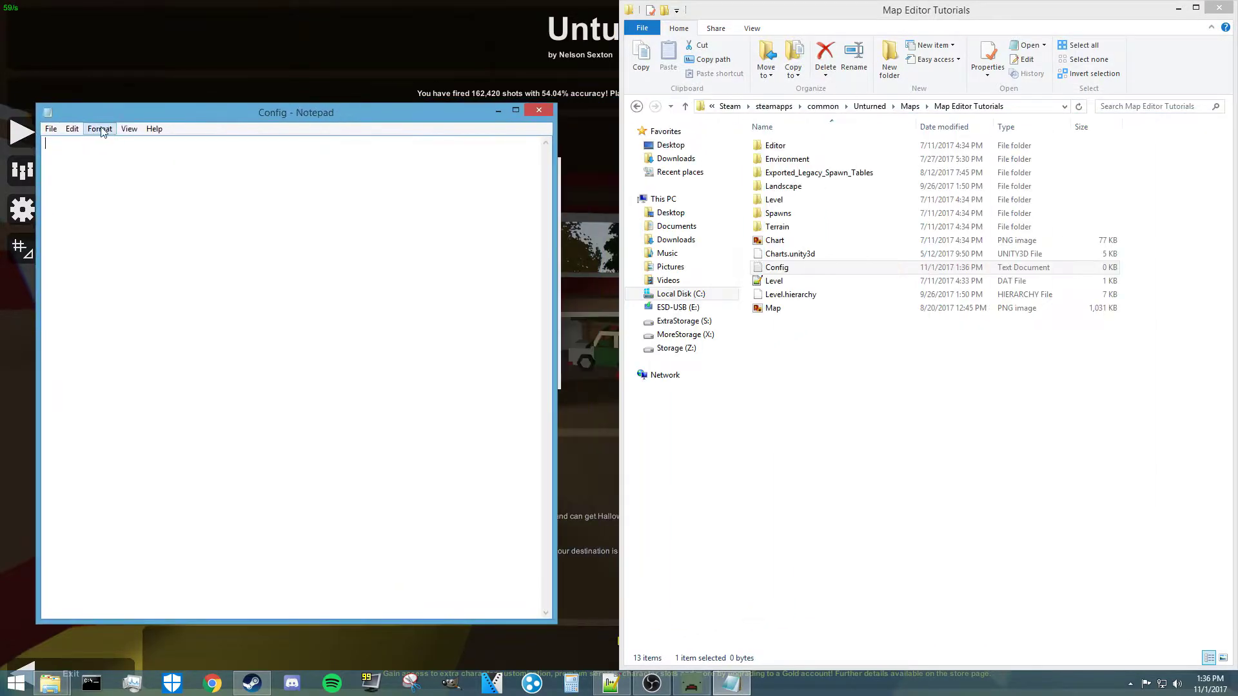
# - Save the empty Notepad document as Config.json in the map folder, using the All Files type
pyautogui.click(51, 129)
pyautogui.click(77, 186)
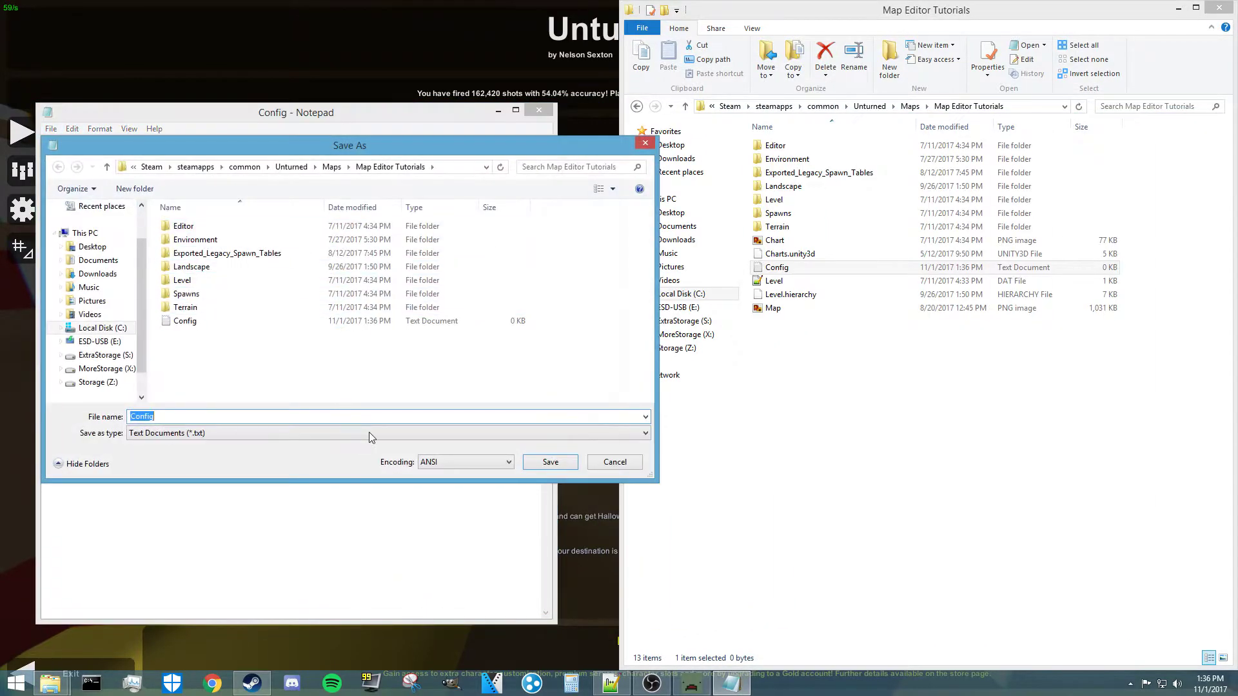
pyautogui.click(253, 434)
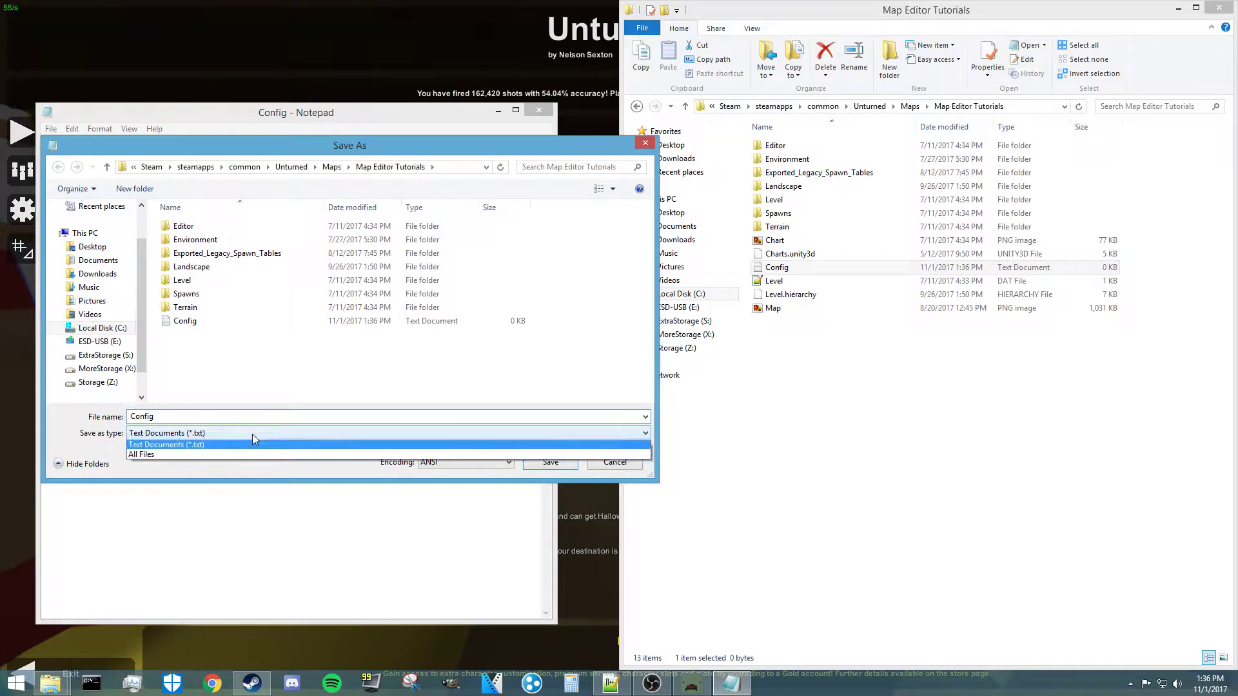
pyautogui.click(165, 453)
pyautogui.doubleClick(170, 415)
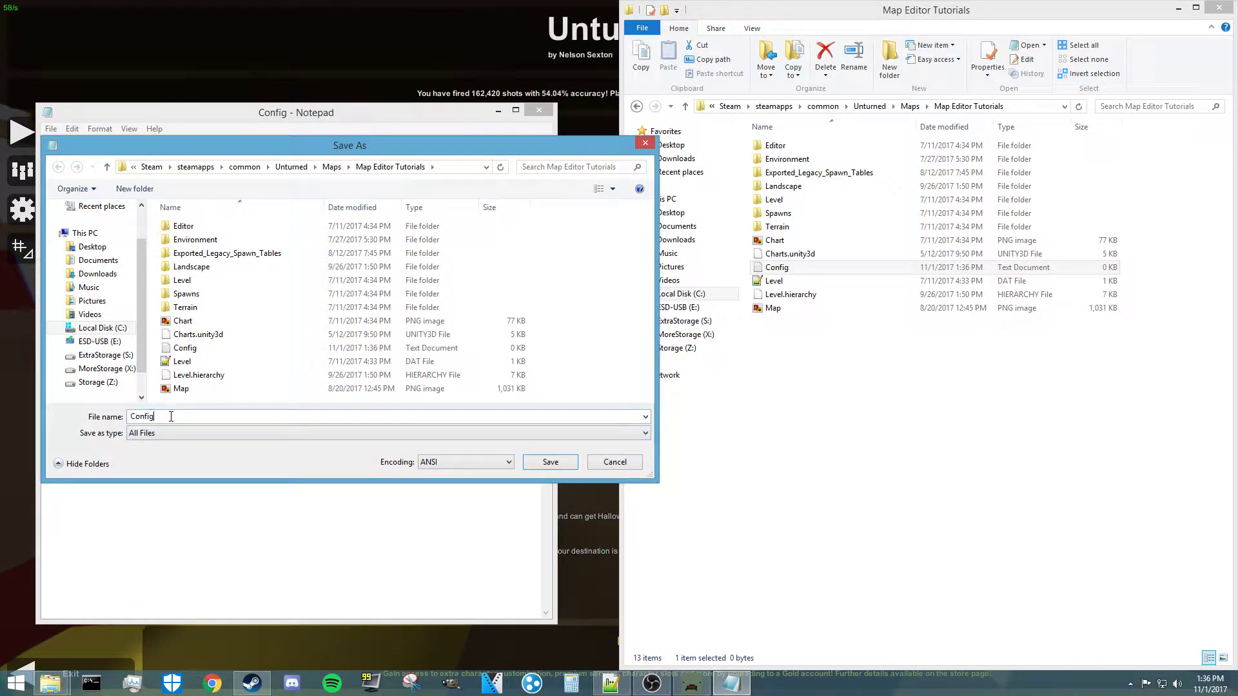
pyautogui.write('.json')
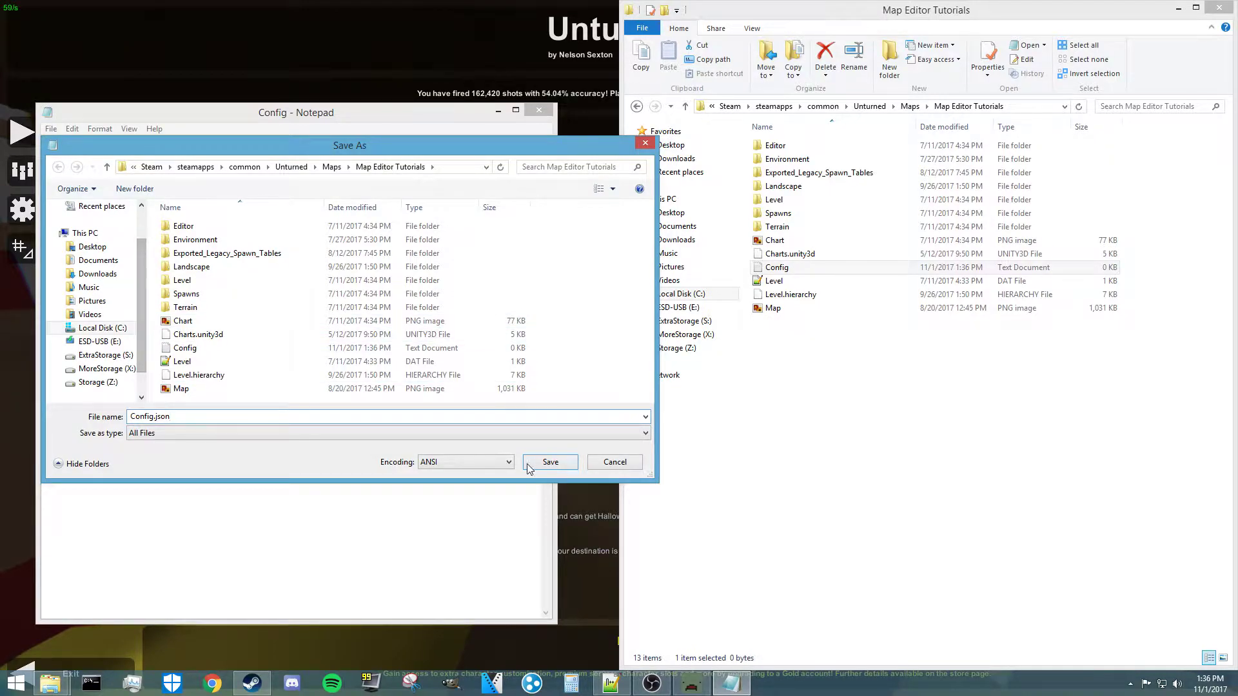
pyautogui.click(529, 464)
pyautogui.click(799, 268)
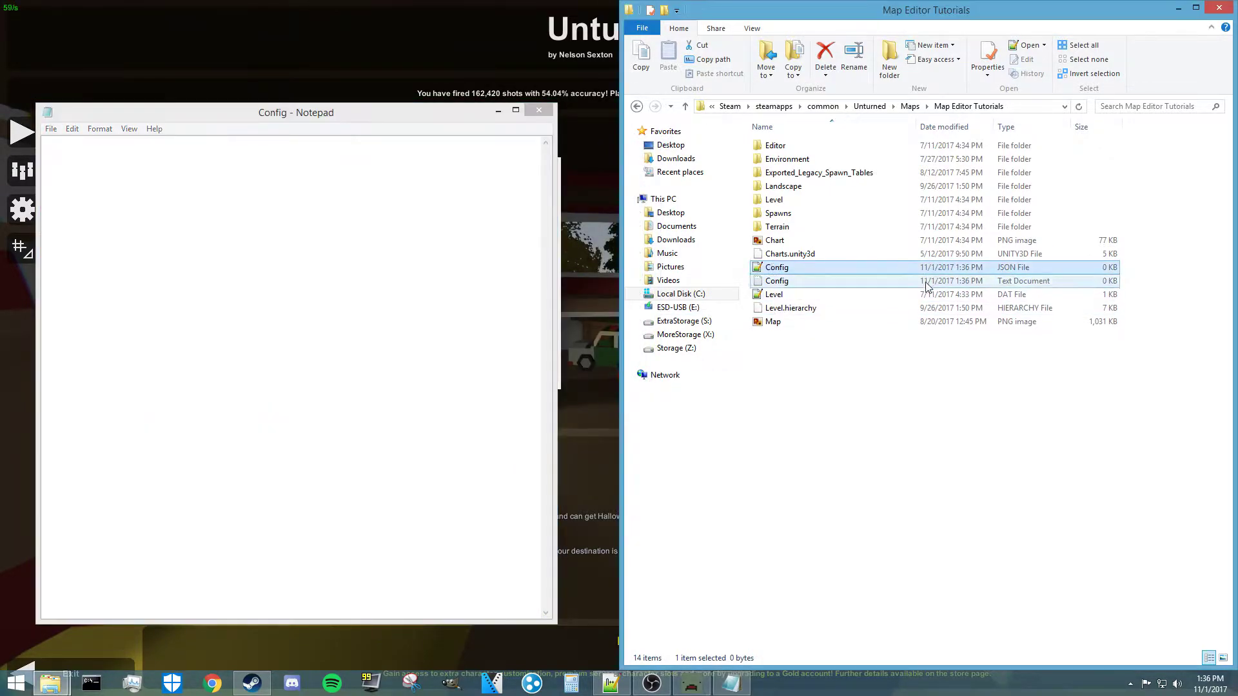
# - Delete the Config text document from the map folder and close the empty Notepad window
pyautogui.click(819, 282)
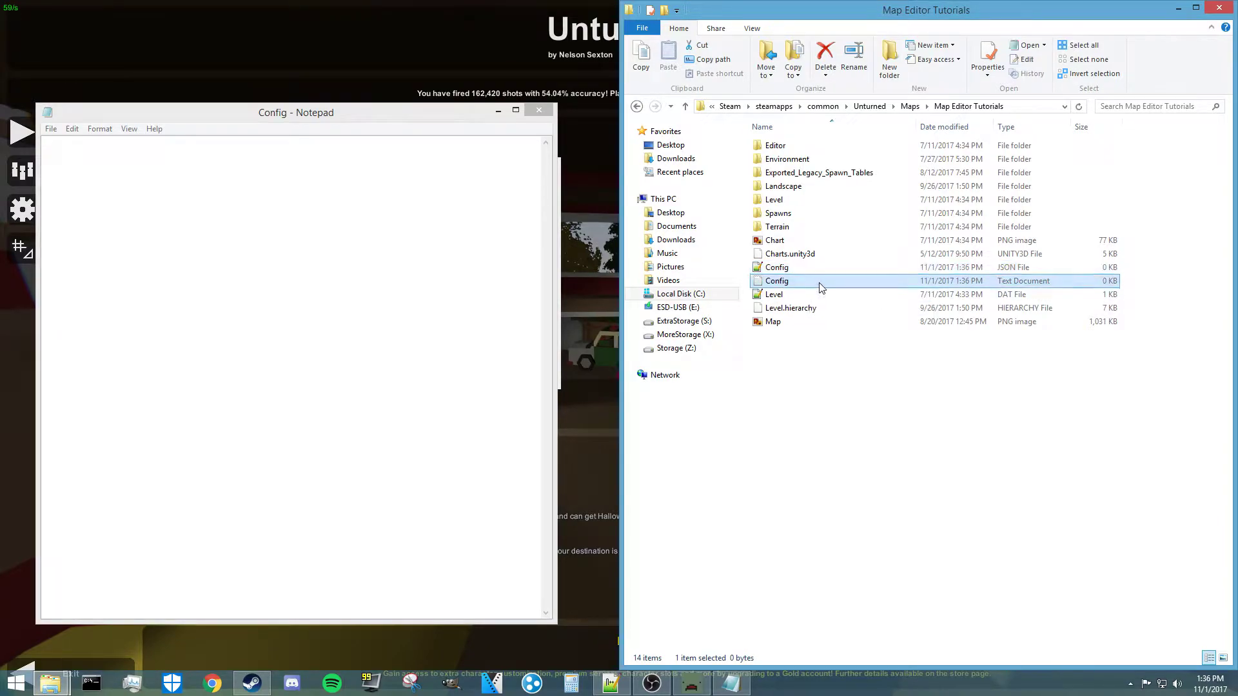
pyautogui.press('Delete')
pyautogui.click(539, 110)
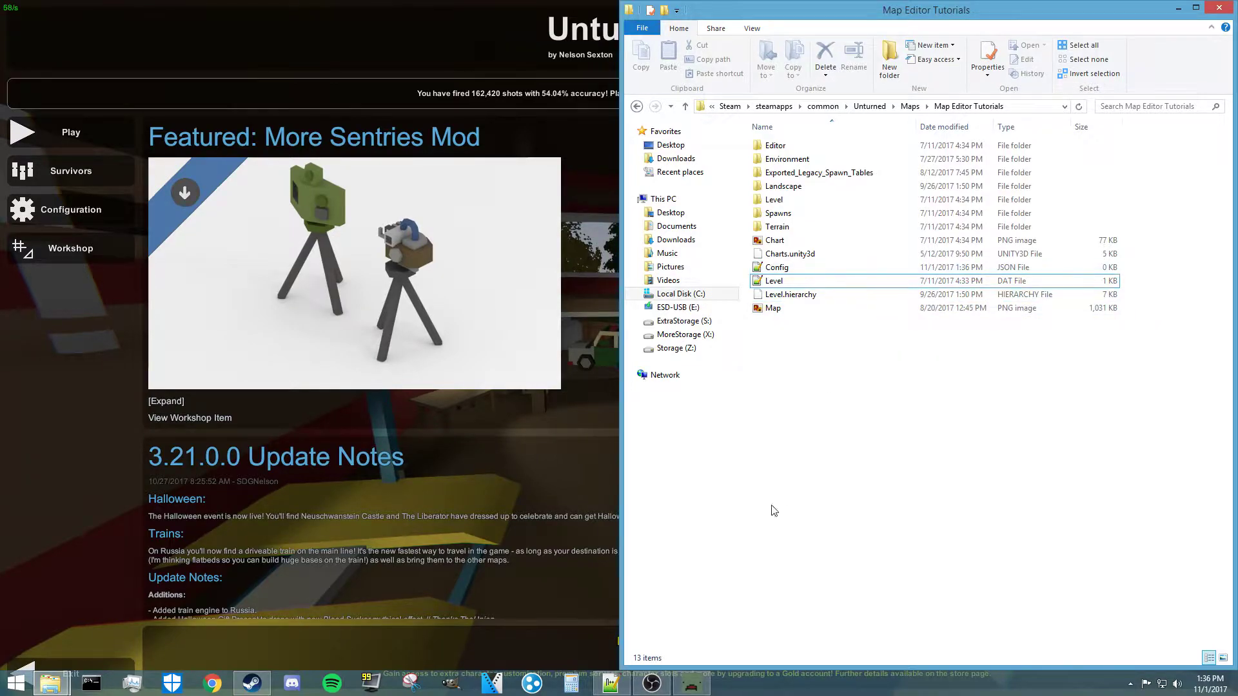
# - Open the Config JSON file in Notepad++, add a "Trains" array entry with "VehicleID": 186 and "RoadIndex": 2, and save it
pyautogui.doubleClick(777, 267)
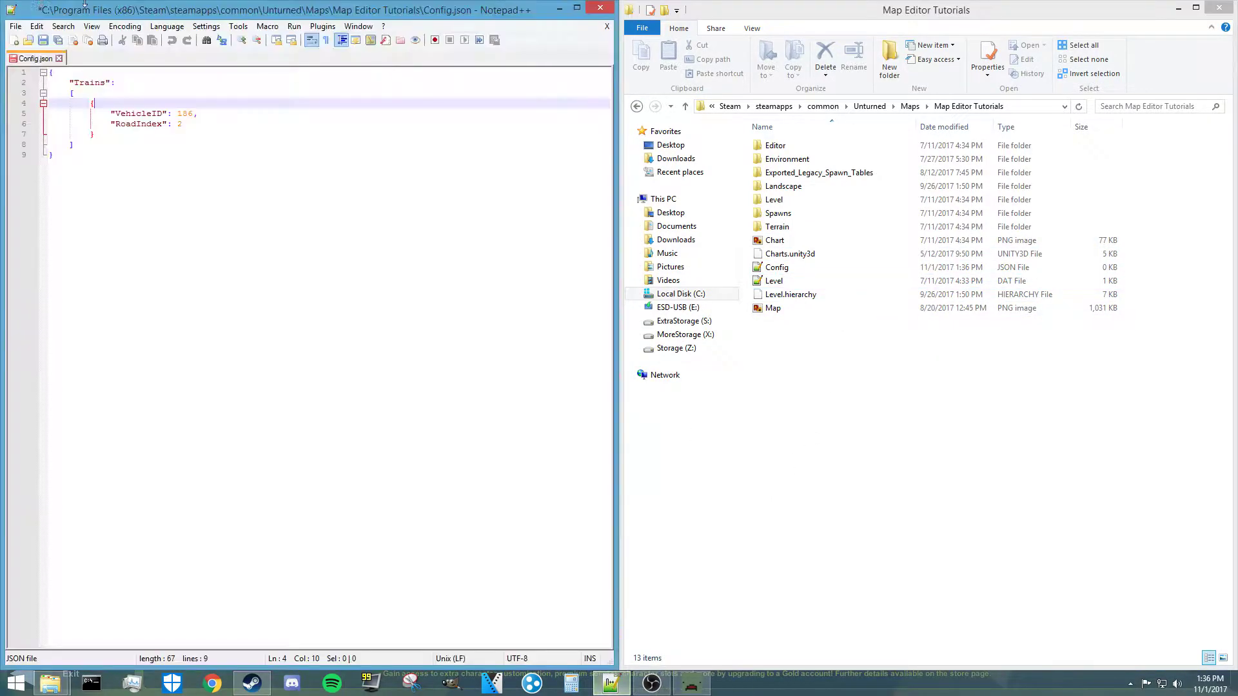
pyautogui.click(212, 178)
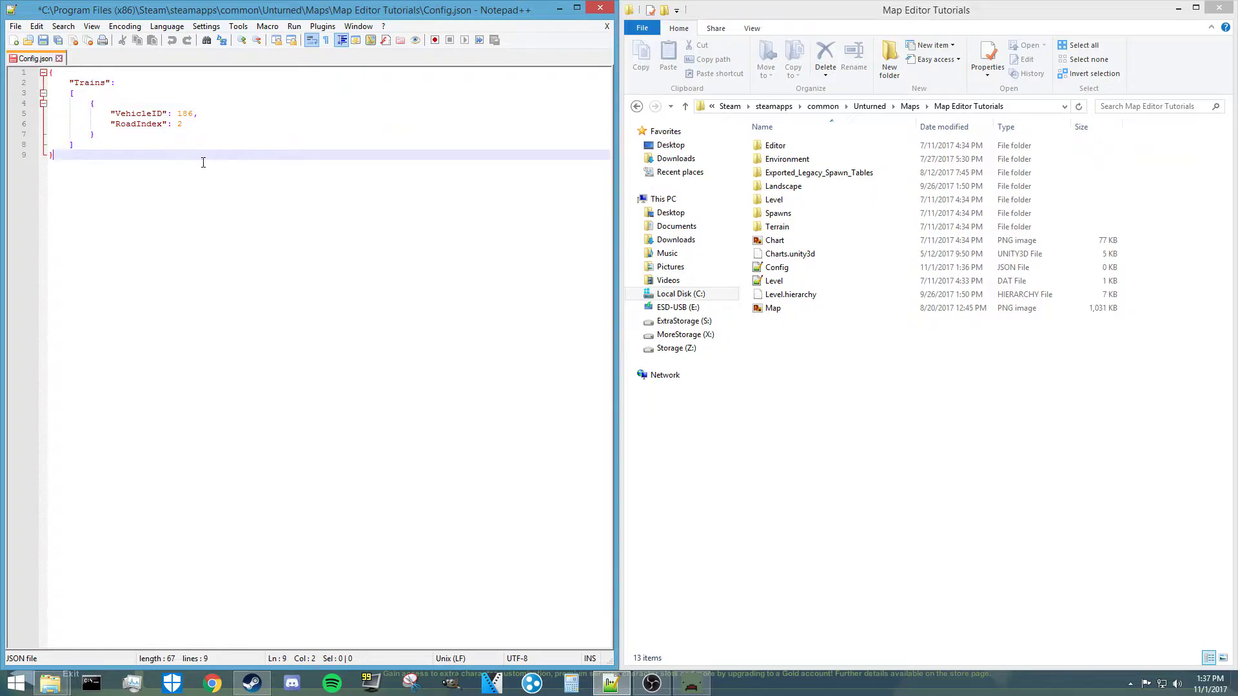
pyautogui.hotkey('ctrl', 's')
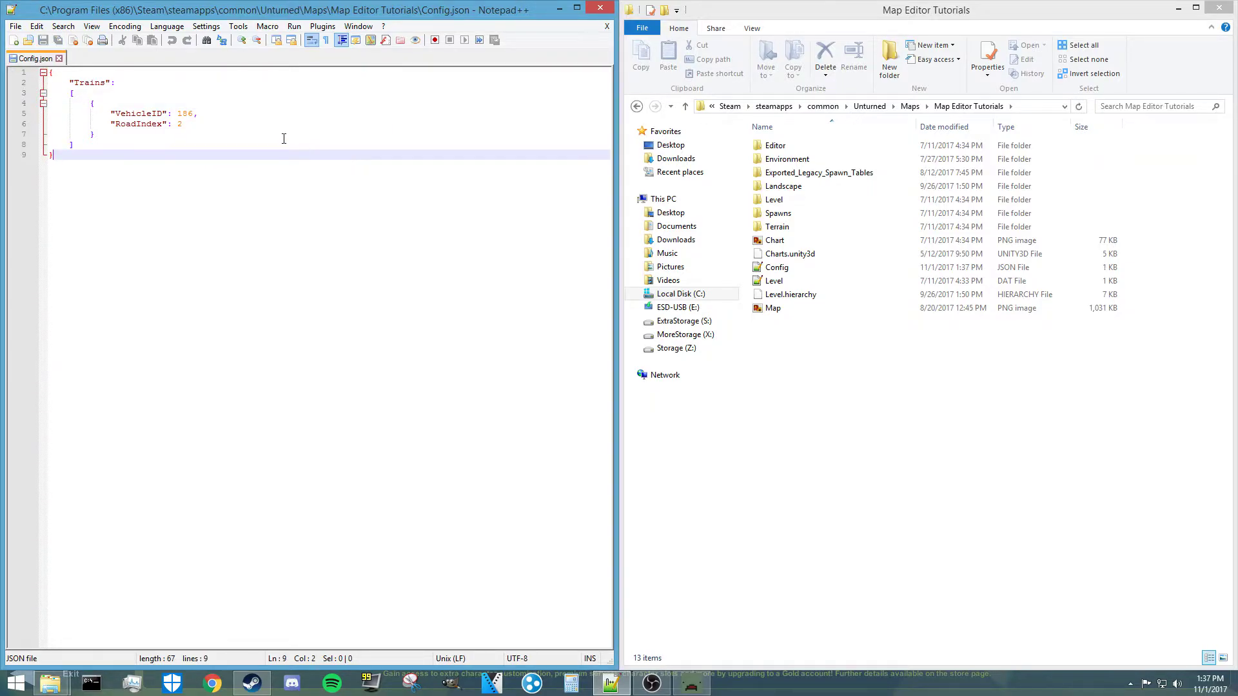
# - Examine the whole JSON block and its nested opening braces and square bracket in Config.json
pyautogui.moveTo(56, 155); pyautogui.dragTo(43, 98)
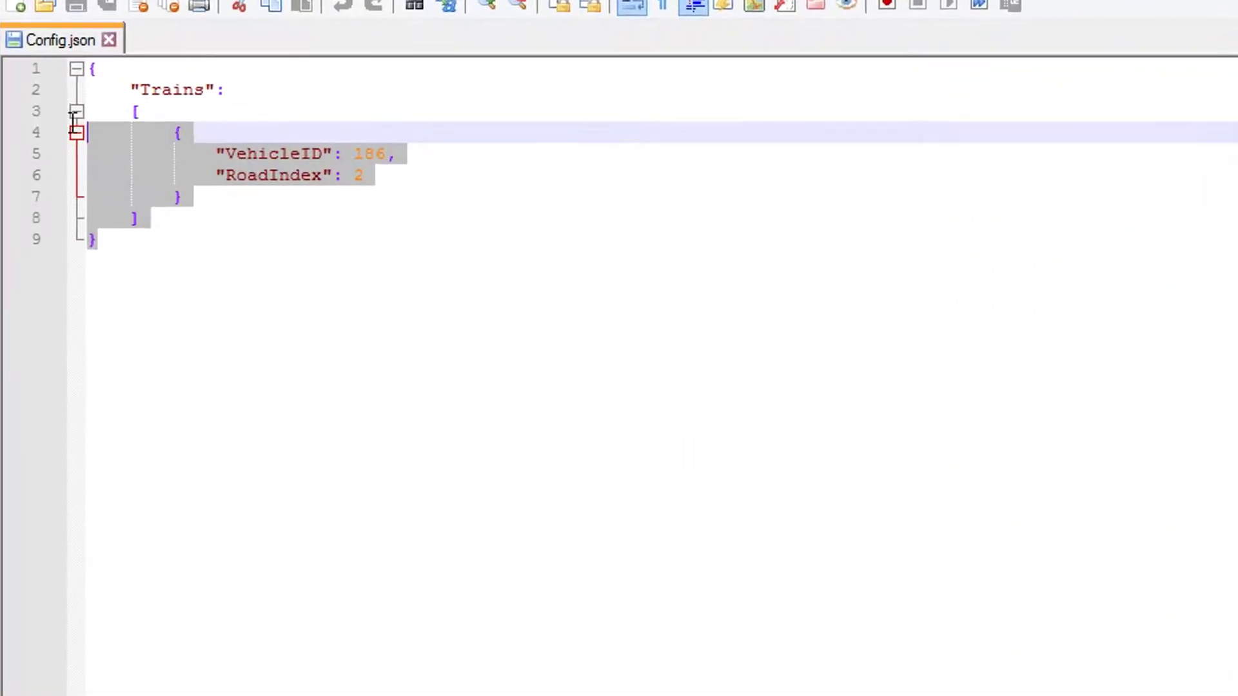
pyautogui.keyDown('shift'); pyautogui.click(70, 68); pyautogui.keyUp('shift')
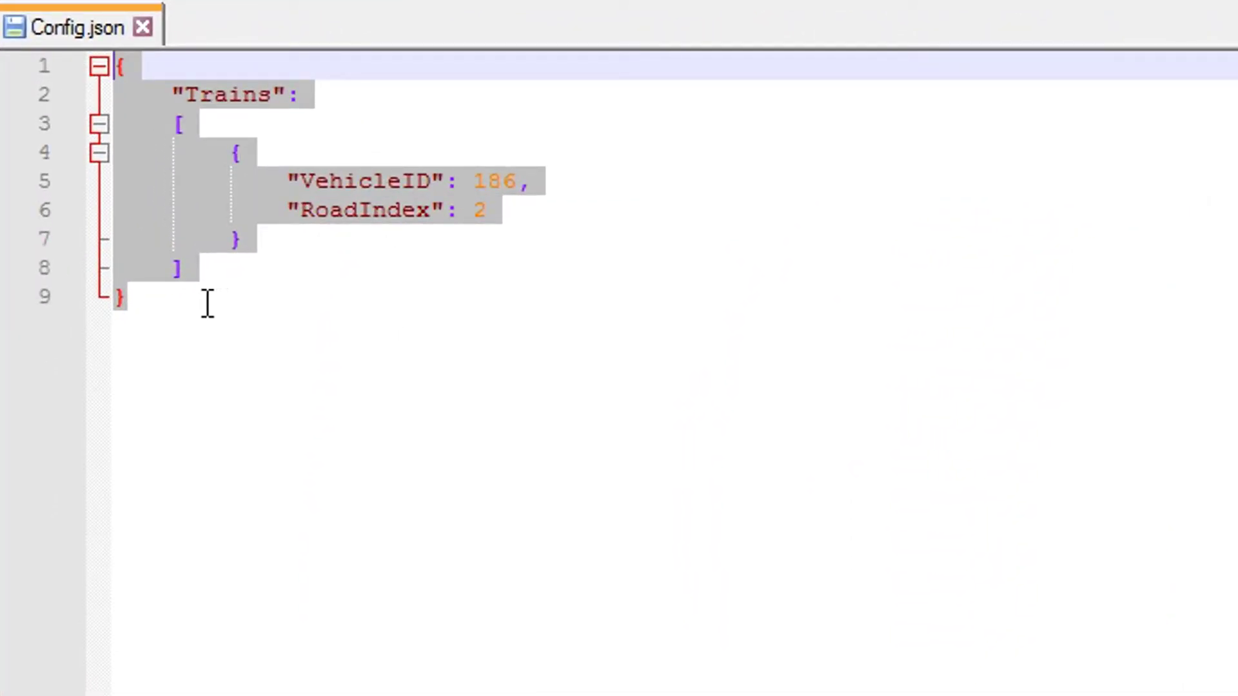
pyautogui.click(154, 300)
pyautogui.click(129, 68)
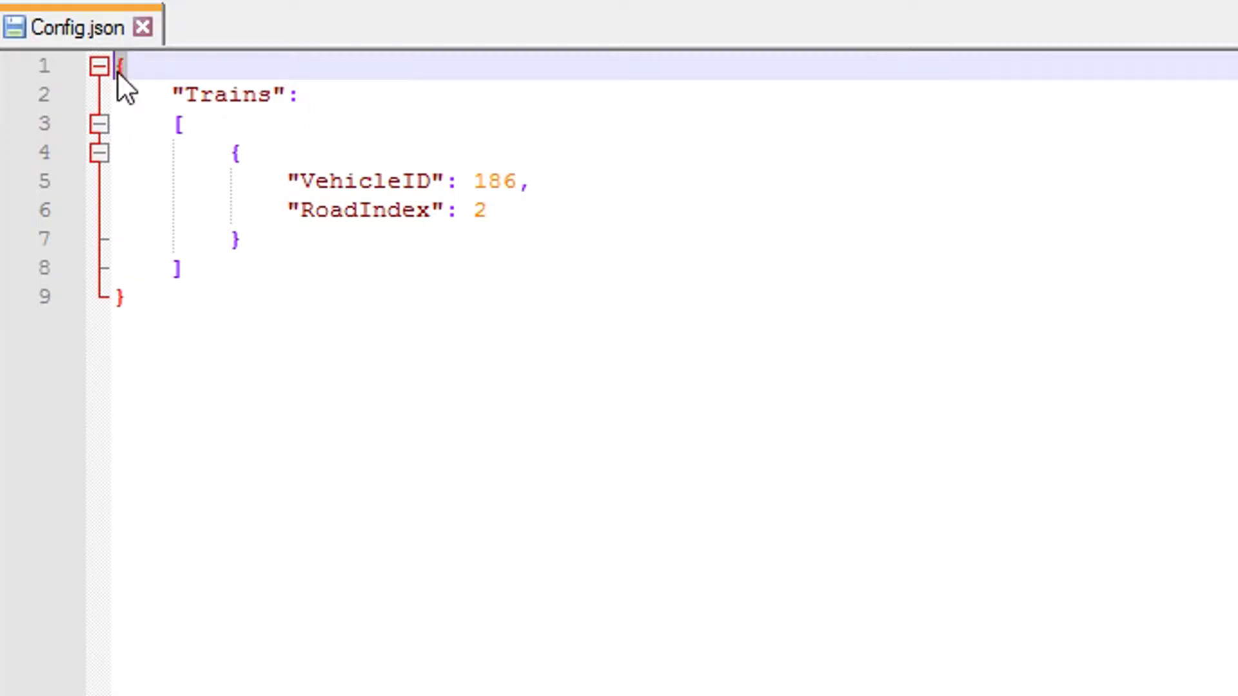
pyautogui.click(173, 124)
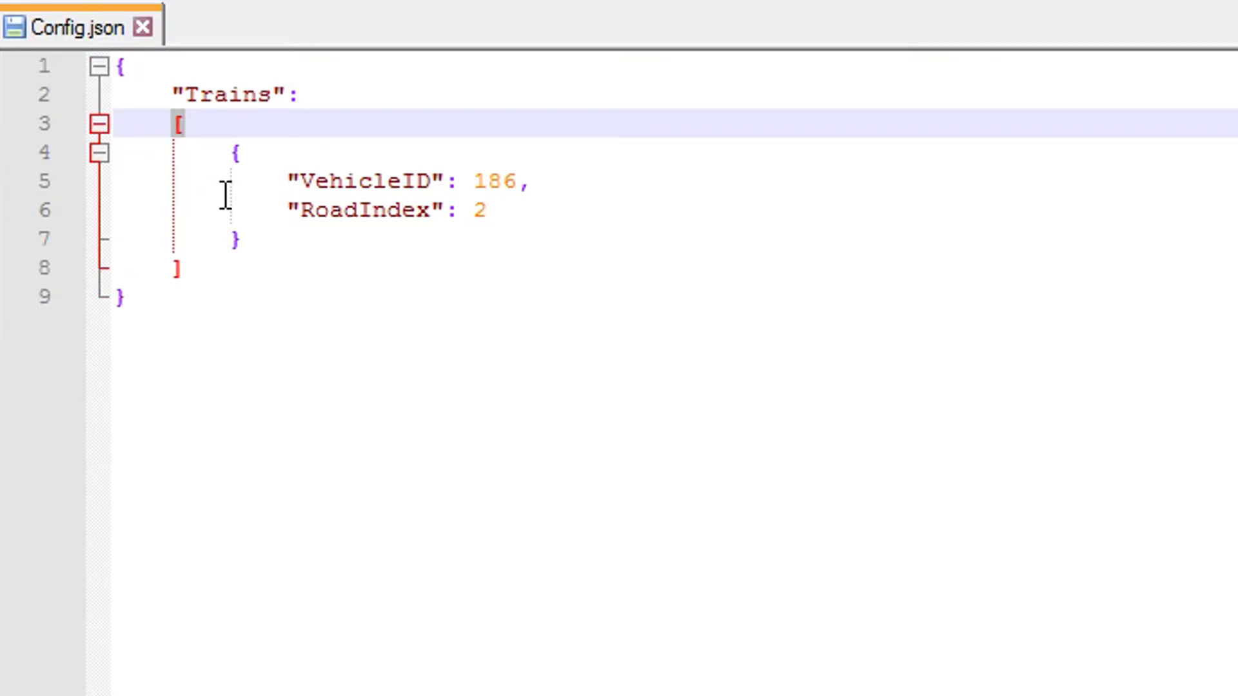
pyautogui.click(230, 154)
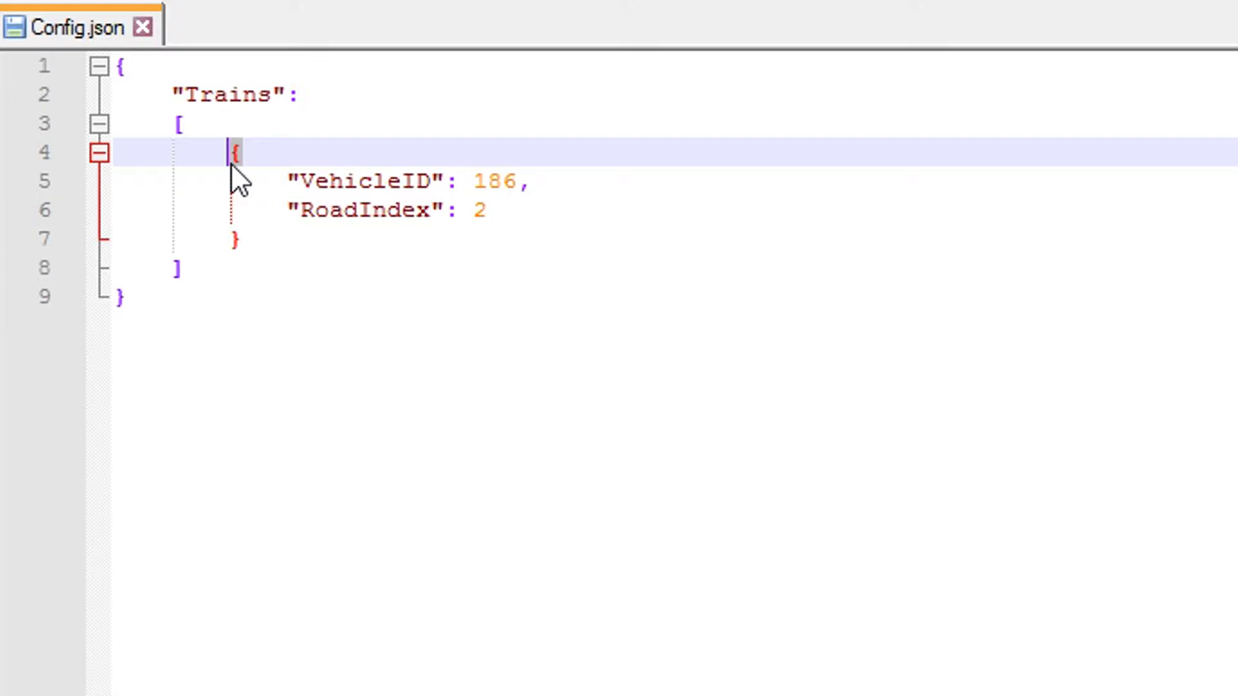
# - Check the indentation before the Trains key, its opening bracket, the inner brace and the VehicleID line
pyautogui.click(173, 94)
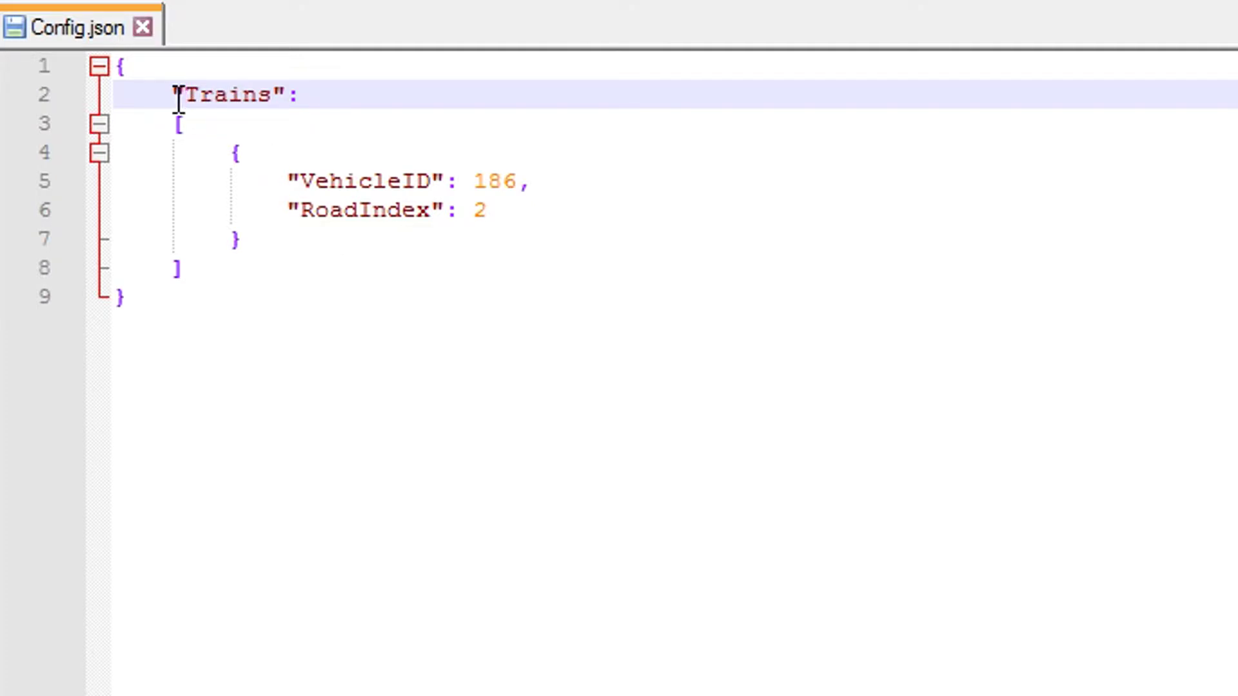
pyautogui.moveTo(179, 100); pyautogui.dragTo(109, 97)
pyautogui.moveTo(171, 124); pyautogui.dragTo(111, 124)
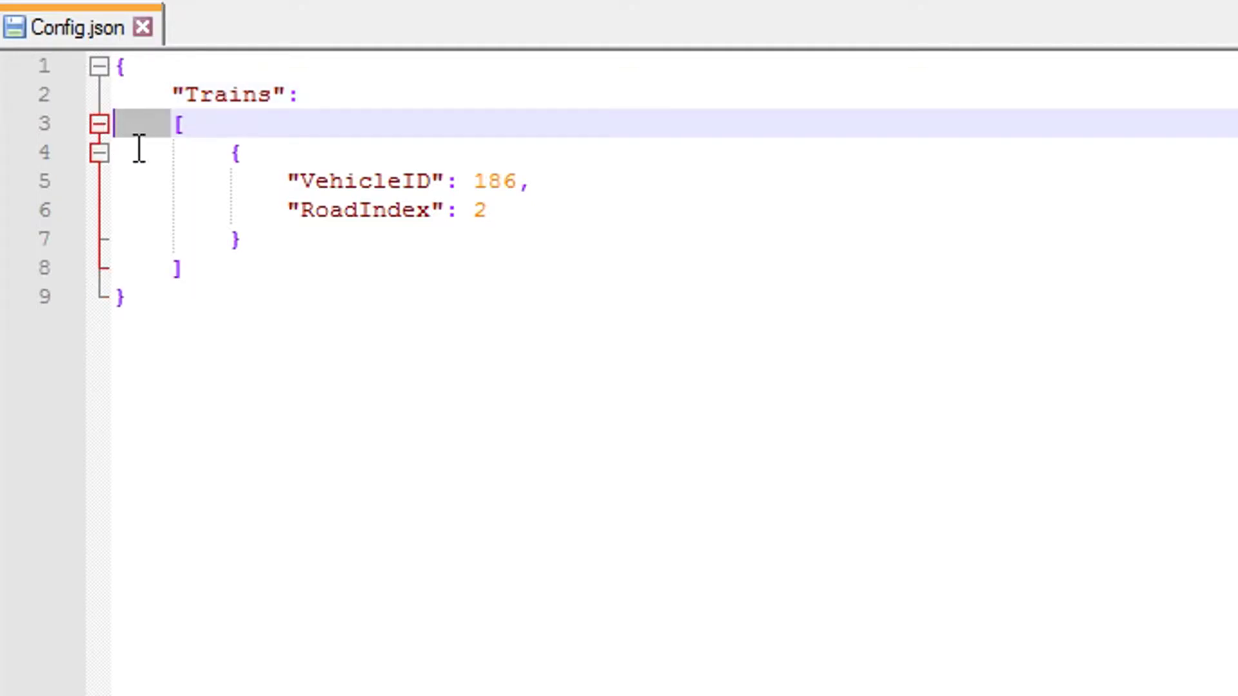
pyautogui.moveTo(227, 154); pyautogui.dragTo(193, 158)
pyautogui.click(285, 183)
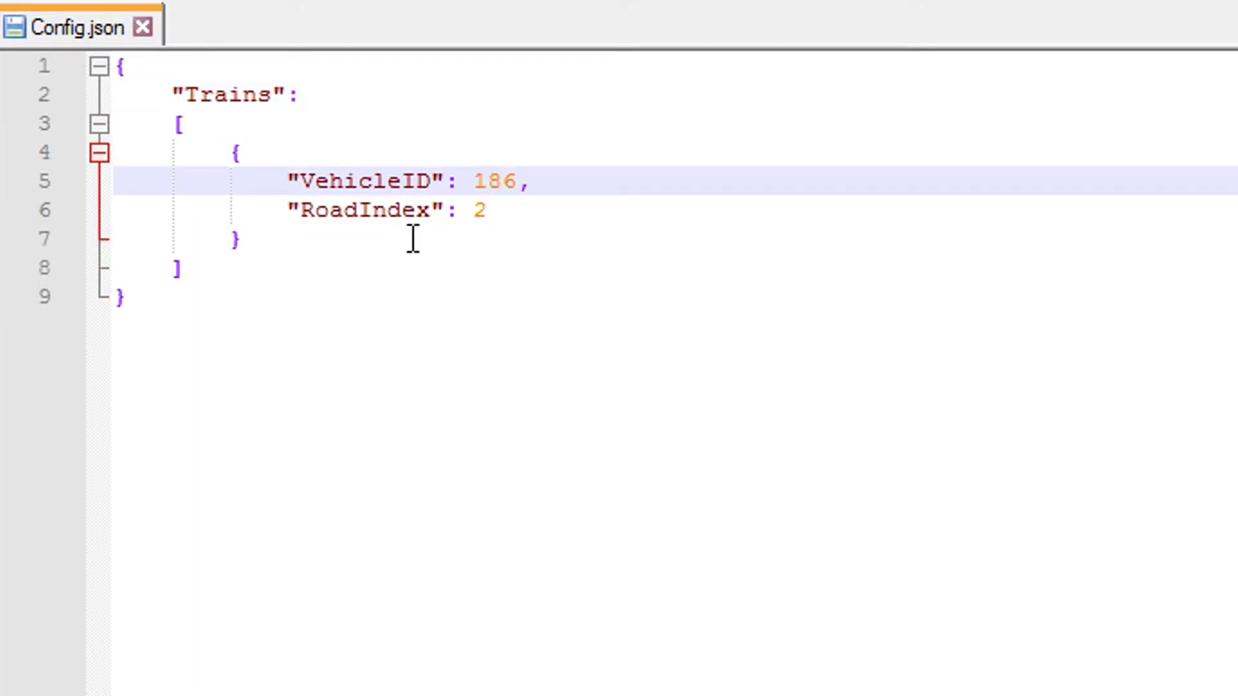
pyautogui.click(507, 244)
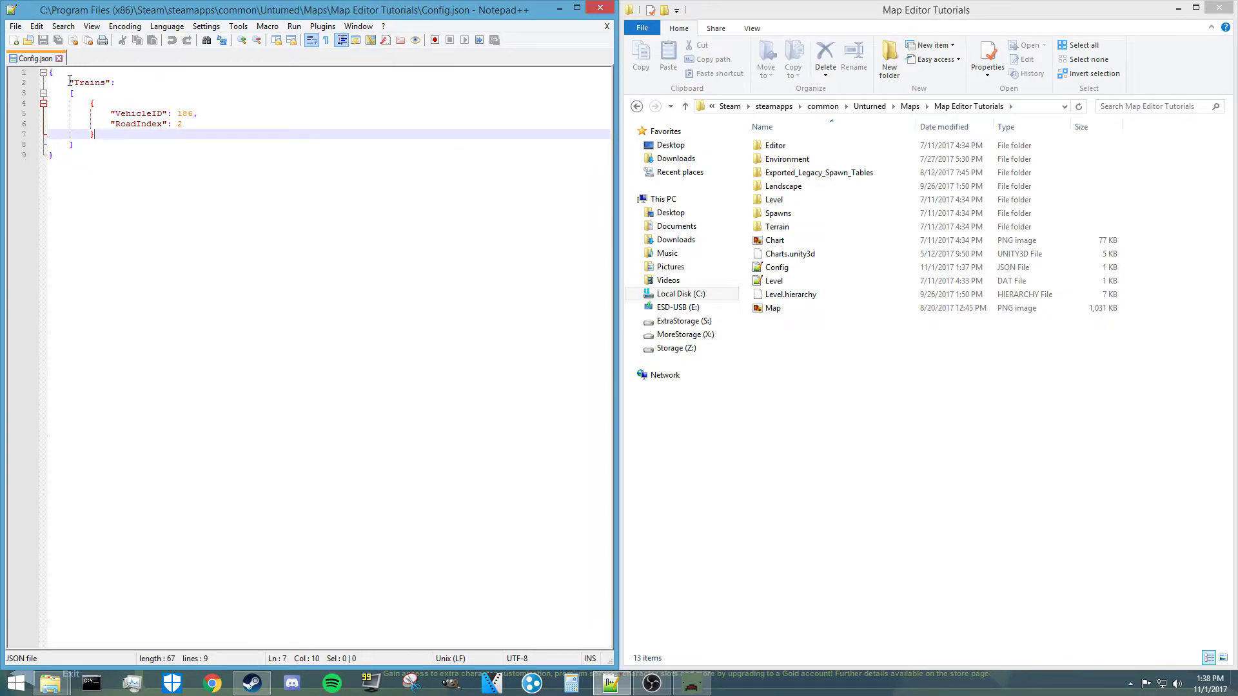
# - Review the extent of the Trains array and of the single train entry inside it
pyautogui.moveTo(70, 82); pyautogui.dragTo(79, 144)
pyautogui.click(111, 85)
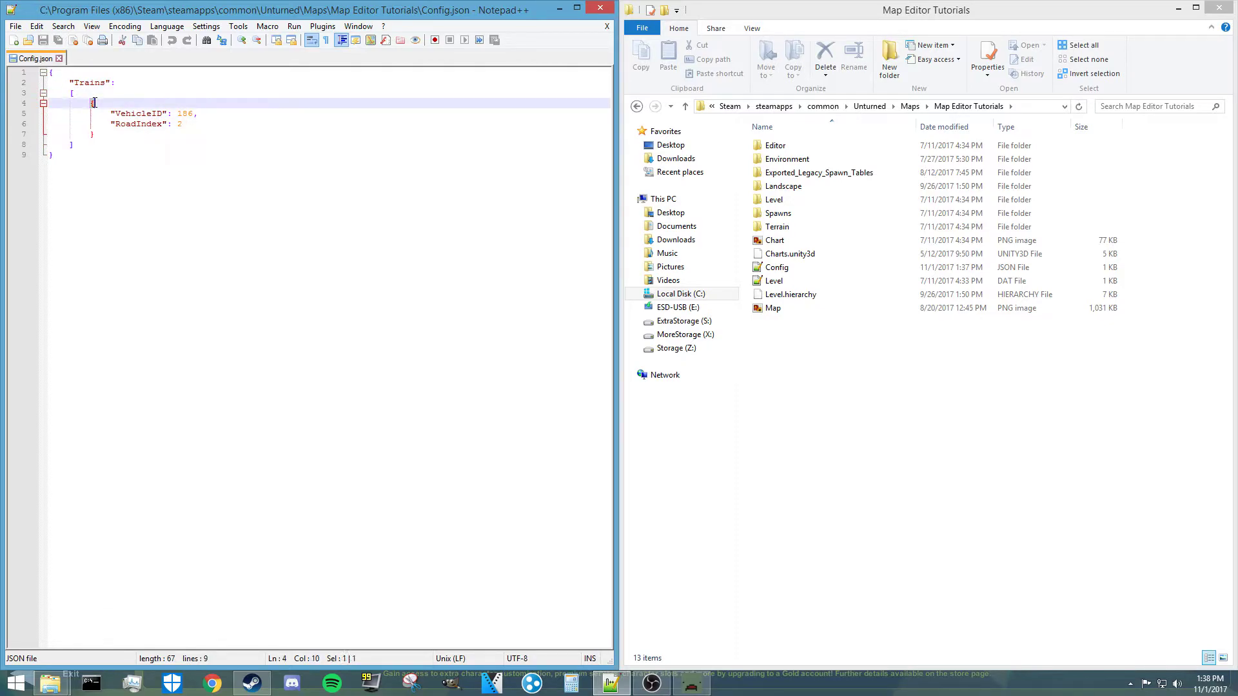
pyautogui.moveTo(93, 104); pyautogui.dragTo(100, 134)
pyautogui.click(126, 113)
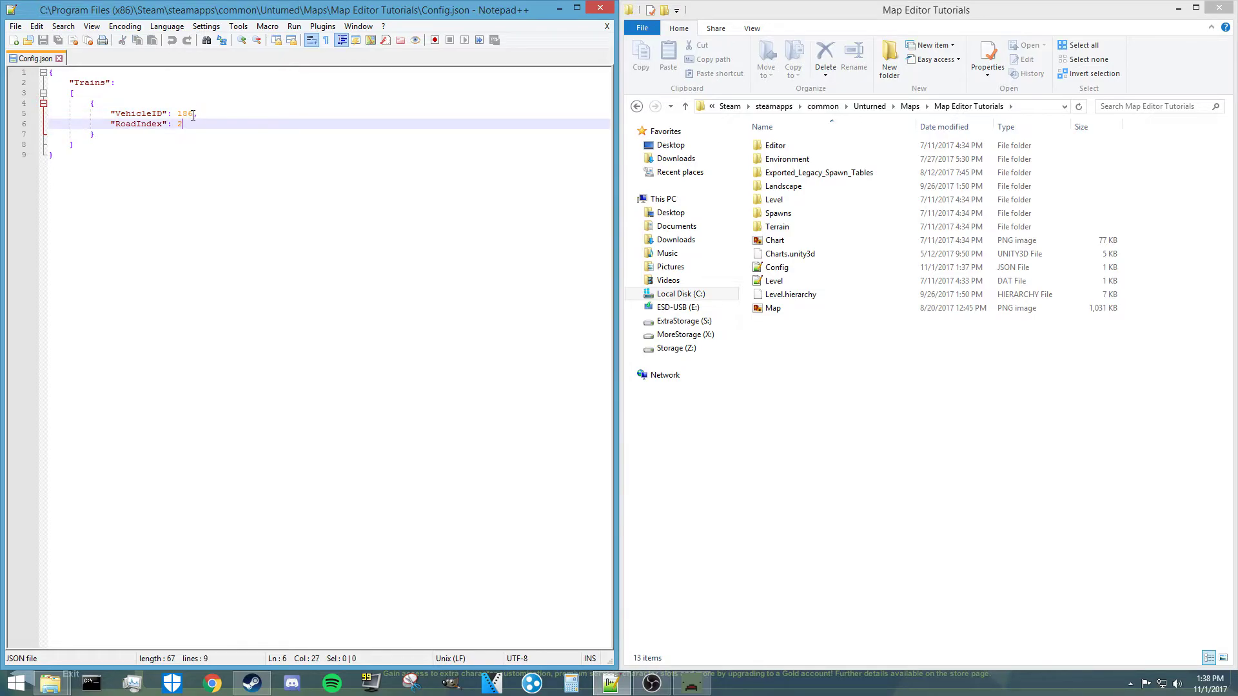
# - Try other RoadIndex values for the train entry, set RoadIndex back to 2, and save Config.json
pyautogui.click(191, 113)
pyautogui.click(184, 124)
pyautogui.write('1')
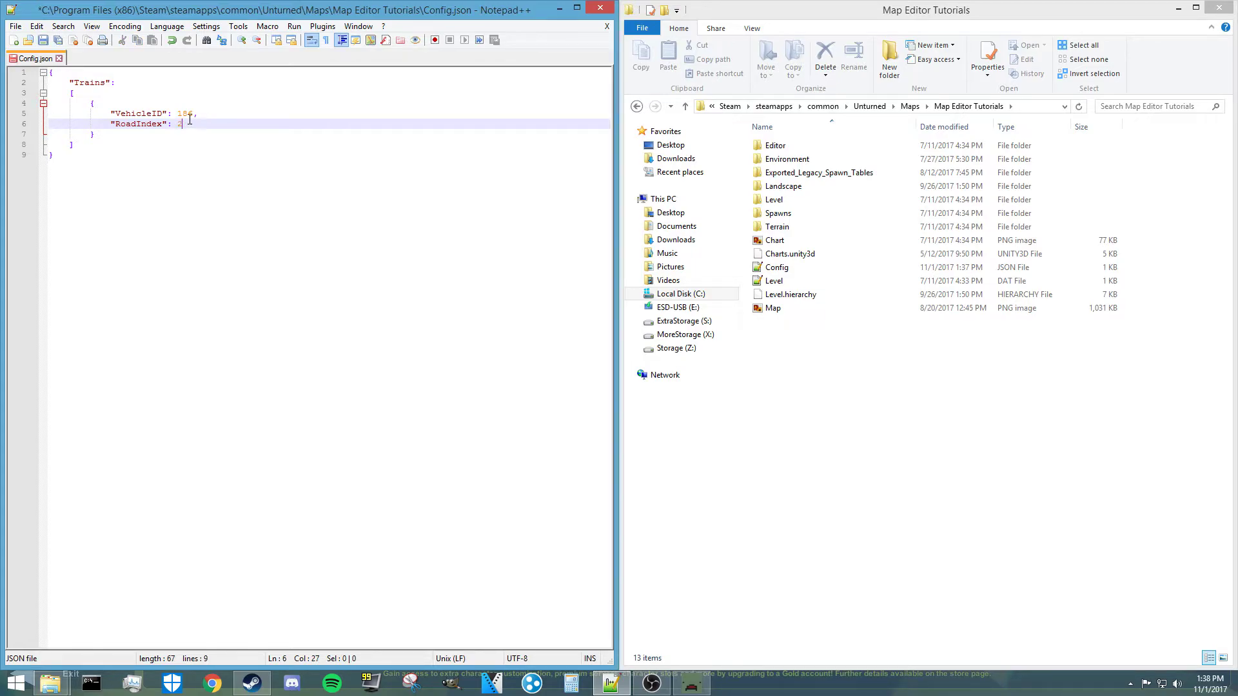
pyautogui.hotkey('ctrl', 's')
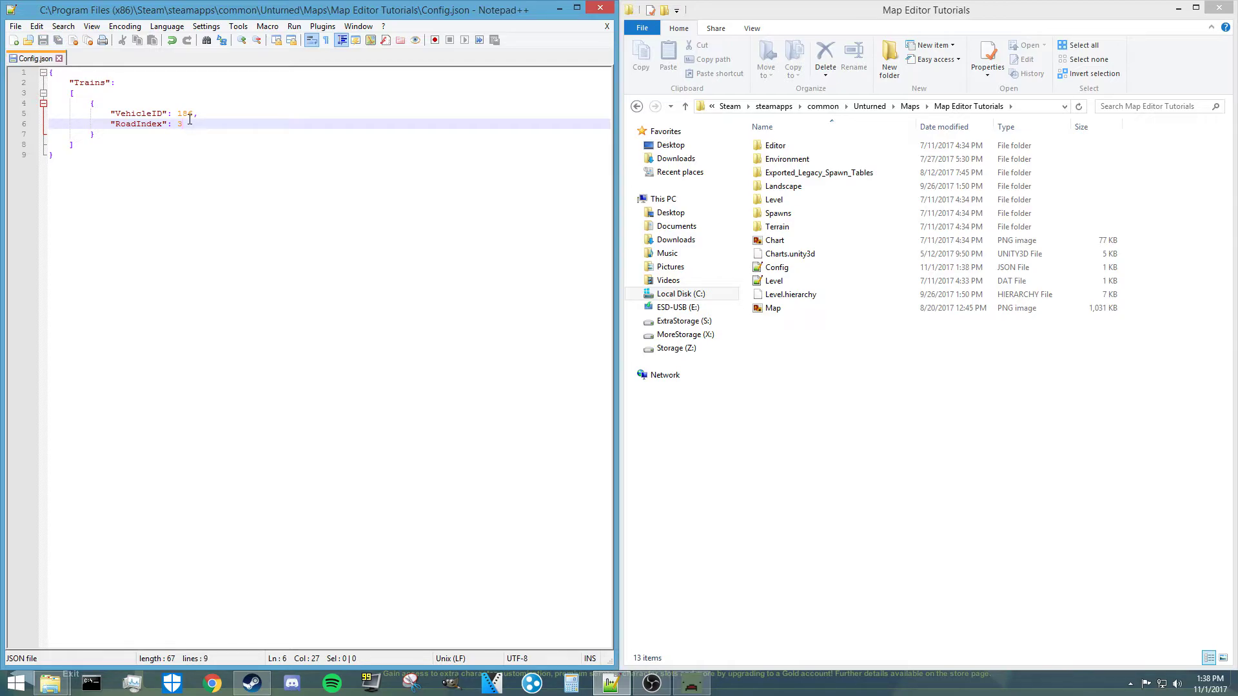
pyautogui.write('2')
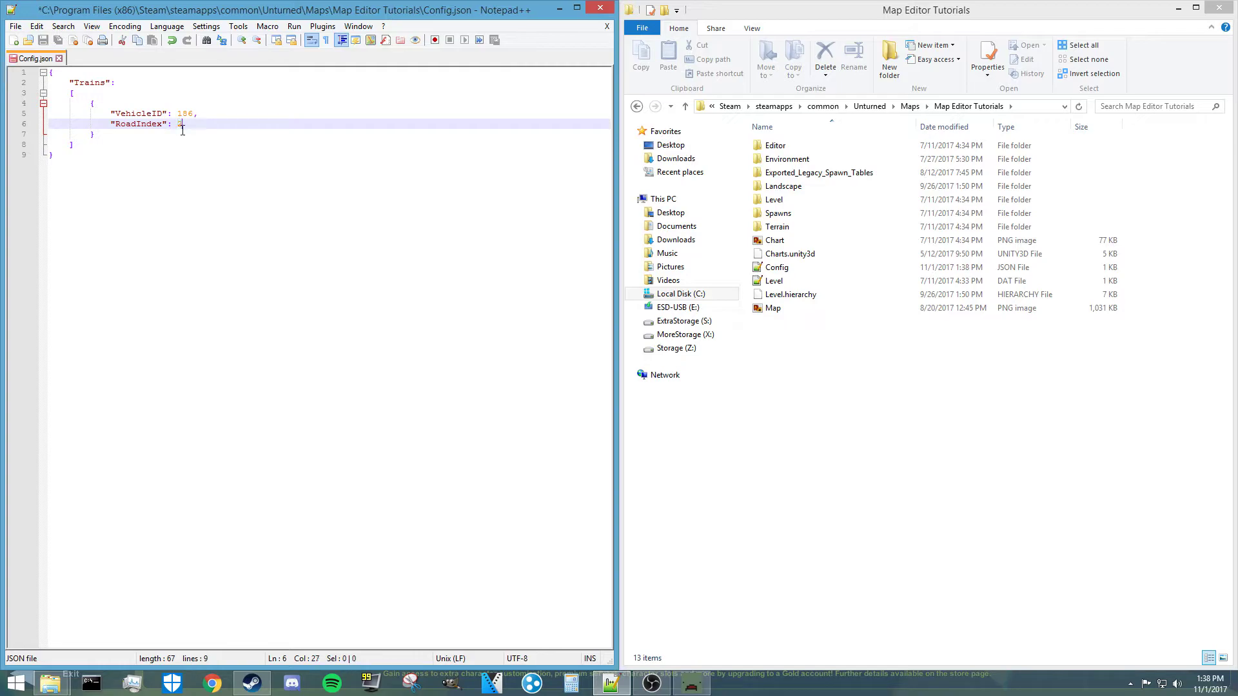
pyautogui.hotkey('ctrl', 's')
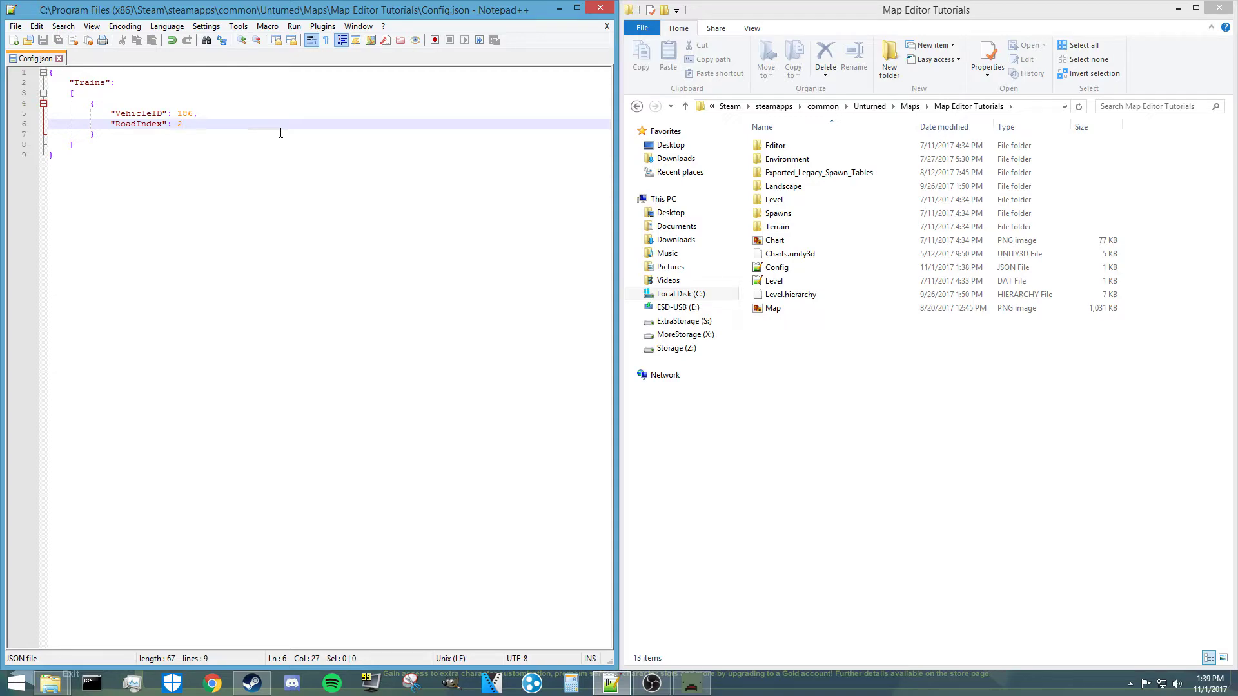
# - Switch to Unturned and open the Map Editor Tutorials map in the workshop map editor
pyautogui.click(690, 684)
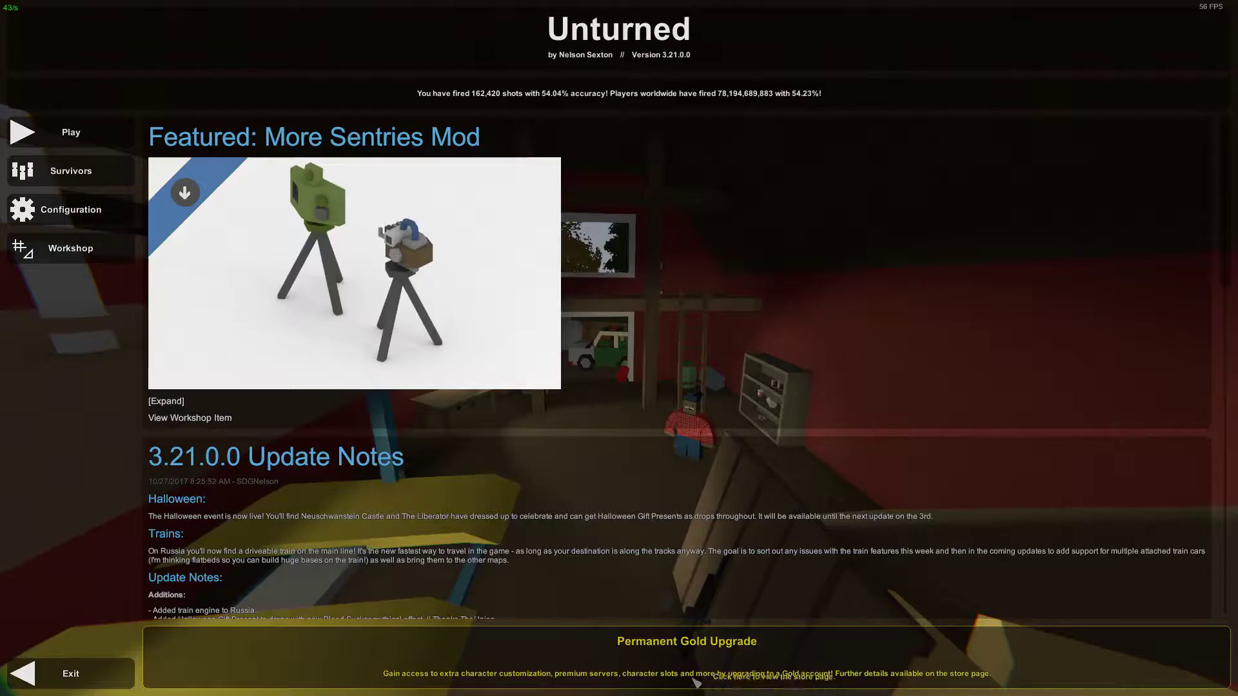
pyautogui.click(89, 252)
pyautogui.click(610, 284)
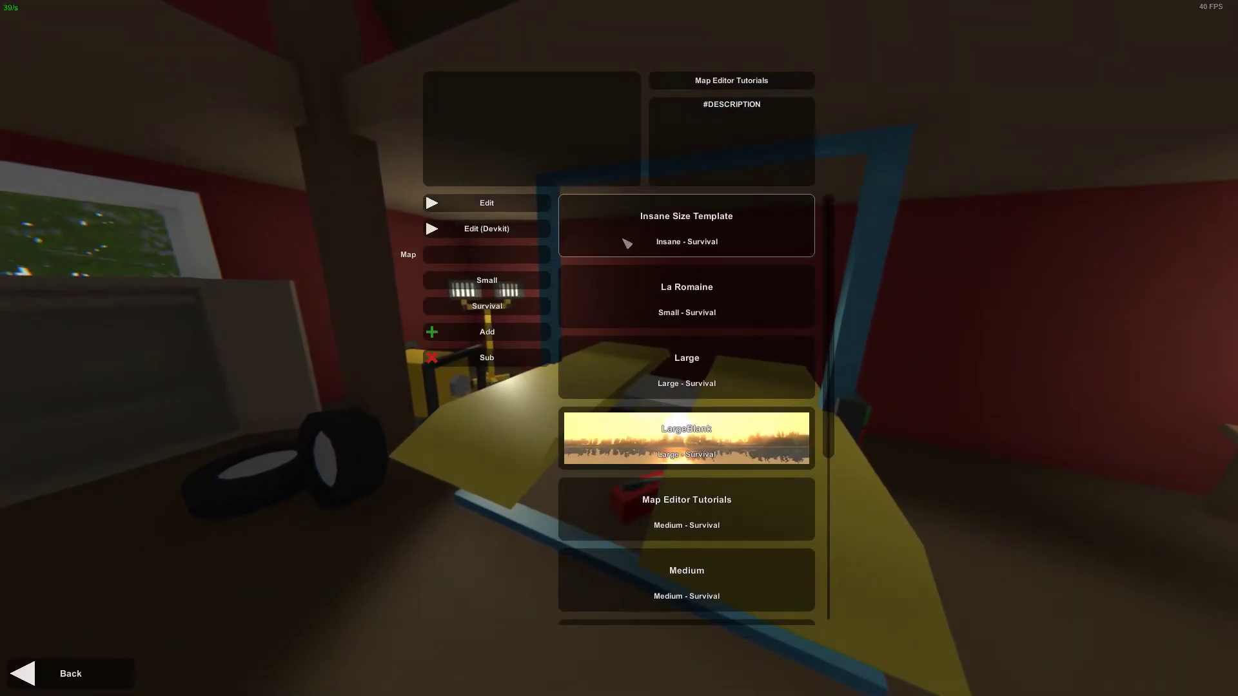
pyautogui.click(490, 203)
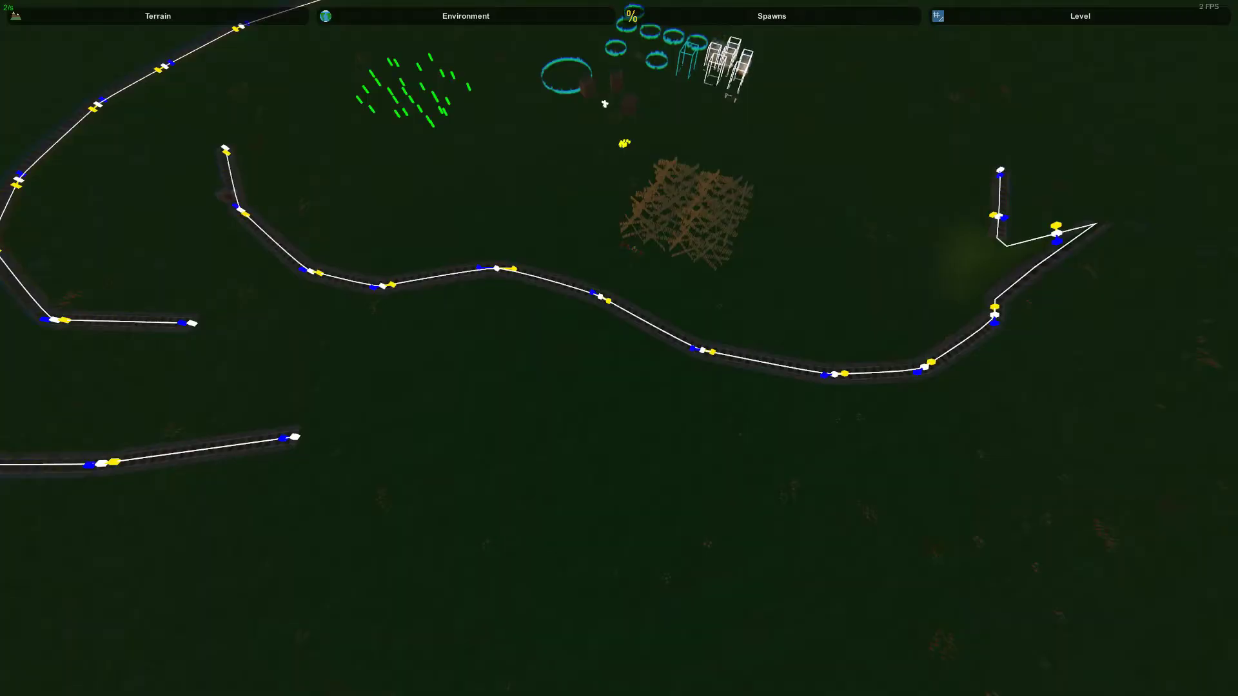
# - Look over the railway tracks laid on the map and exit the editor without saving
pyautogui.moveTo(584, 273); pyautogui.dragTo(764, 325, button='right')
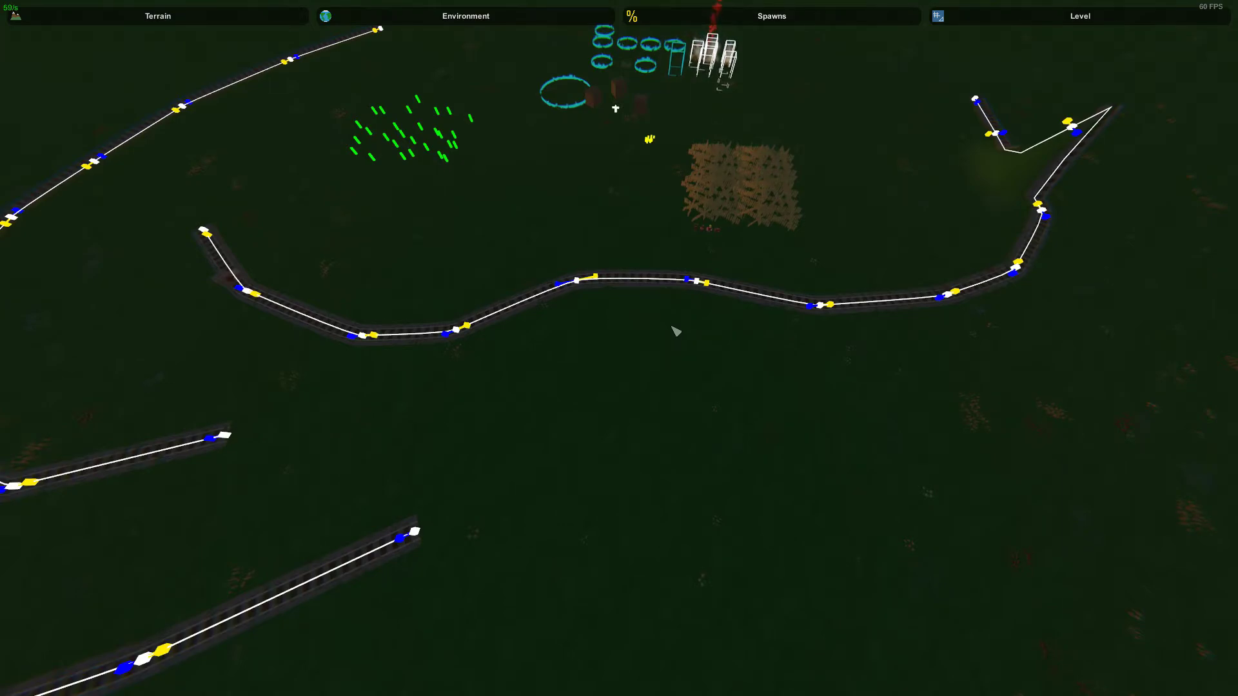
pyautogui.press('Escape')
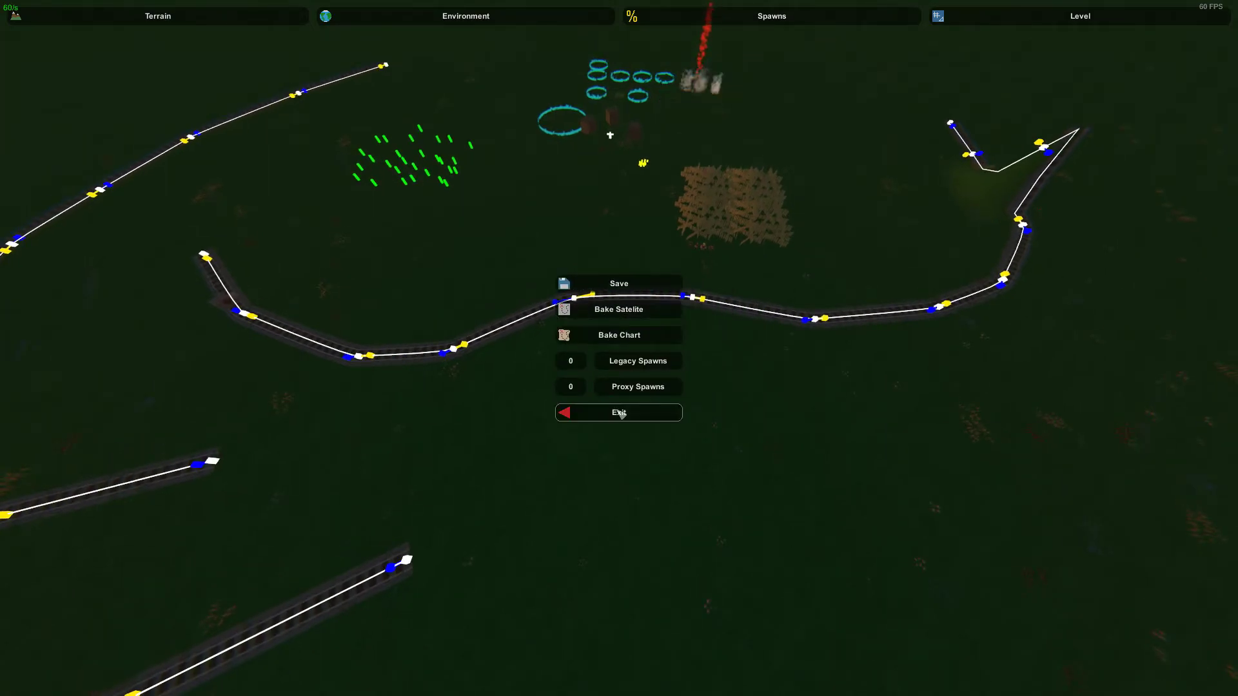
pyautogui.click(616, 412)
# - Start playing the Map Editor Tutorials map and run across the field to the train on the railway track
pyautogui.click(71, 132)
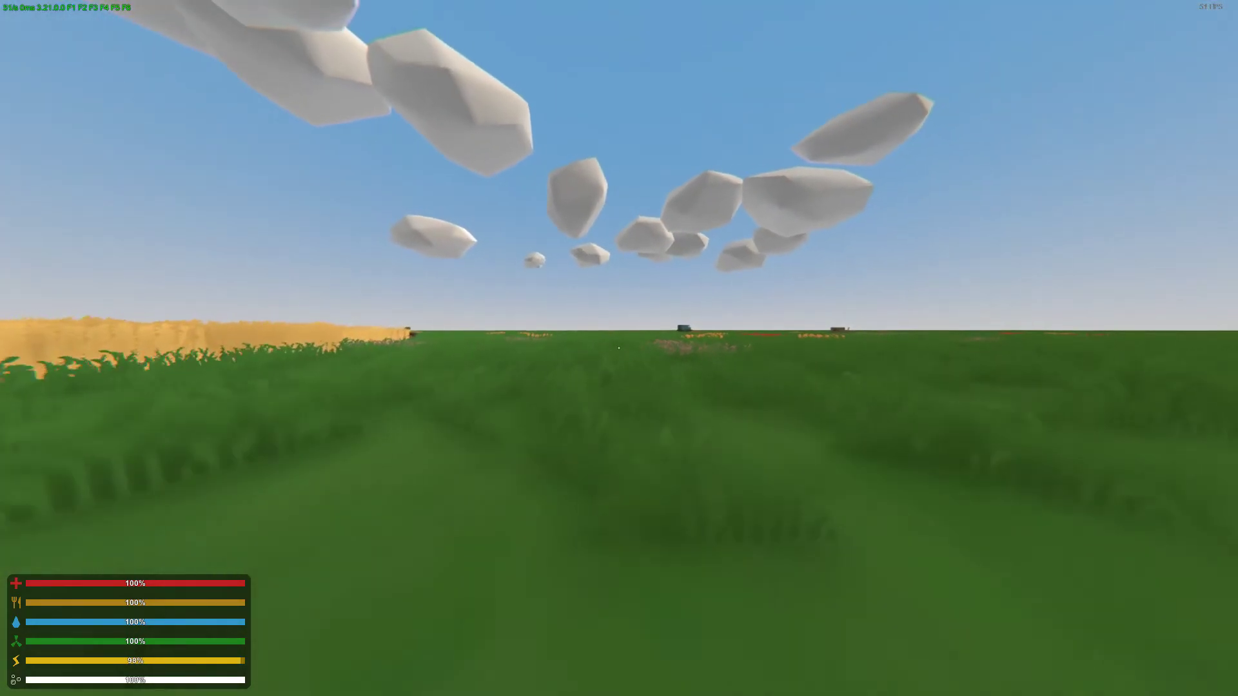
pyautogui.hotkey('shift', 'w')
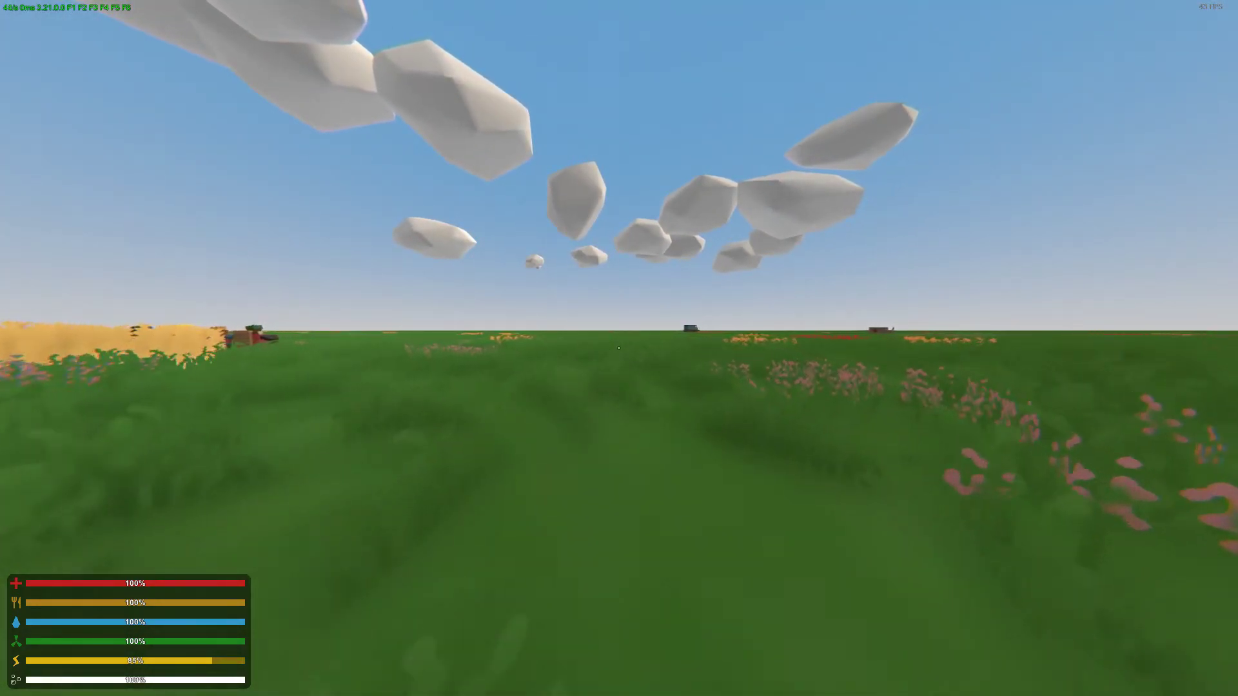
pyautogui.hotkey('shift', 'w')
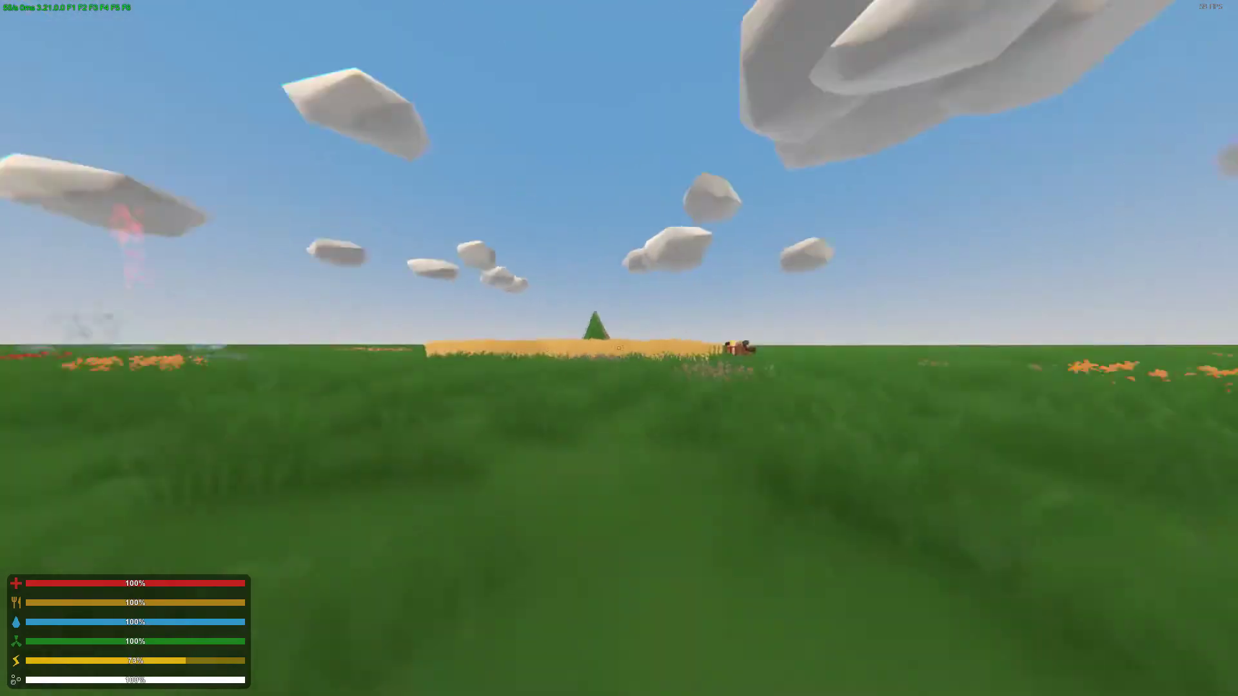
pyautogui.hotkey('shift', 'w')
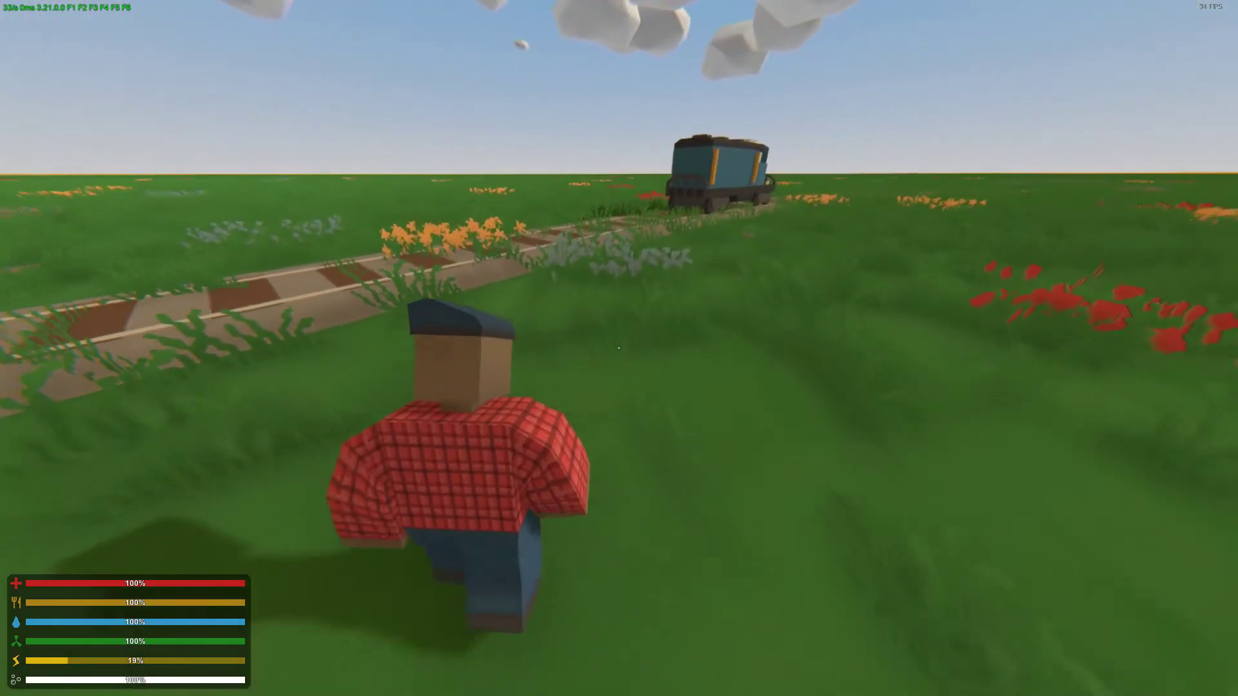
pyautogui.press('w')
pyautogui.press('h')
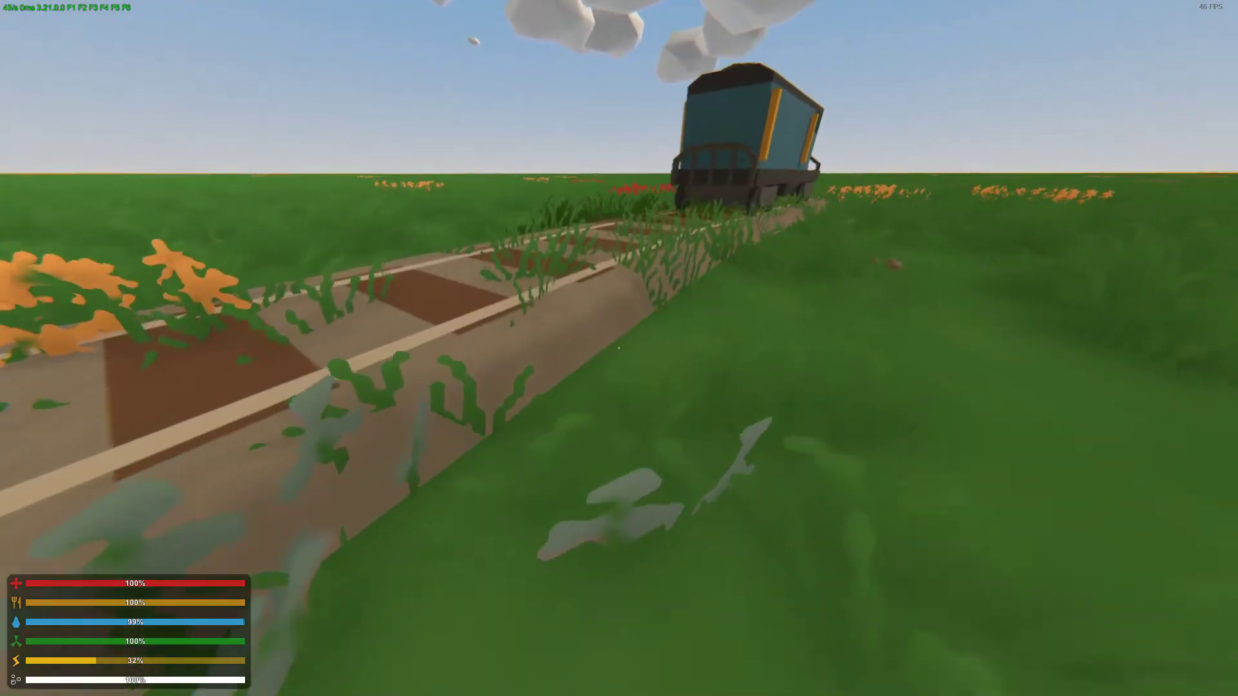
pyautogui.press('w')
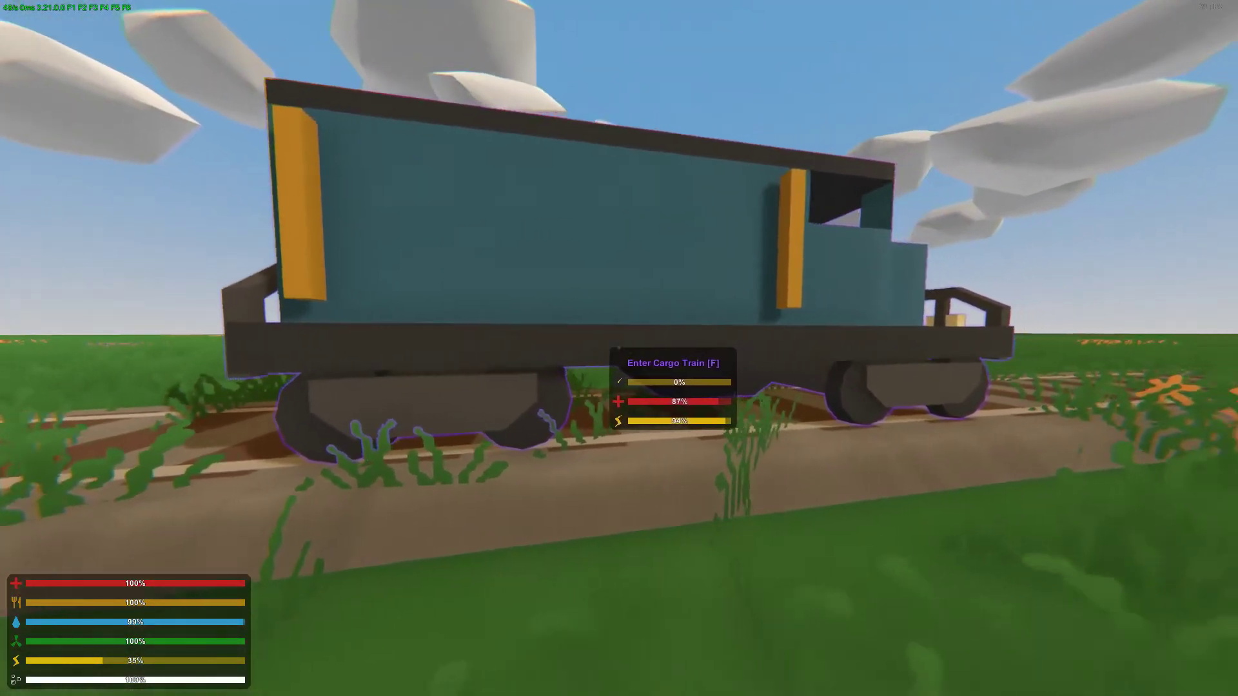
# - Refuel the Cargo Train with a fuel can obtained by chat command, and drive the train along the track
pyautogui.write('wj/g')
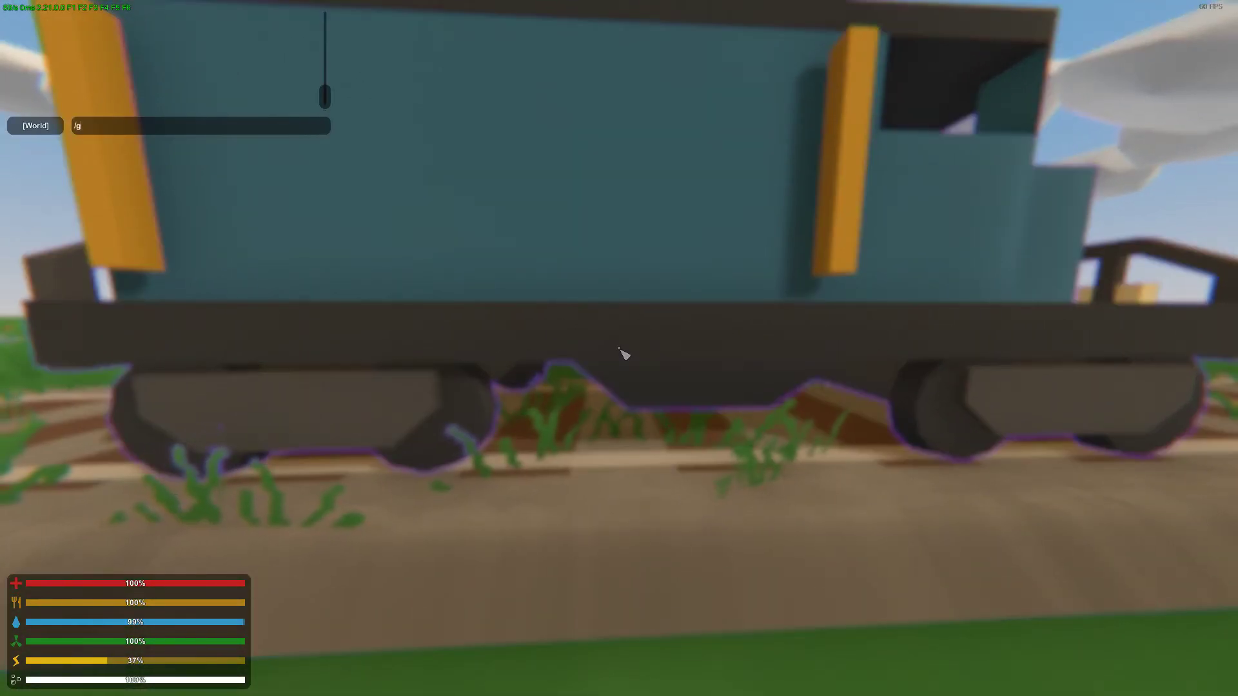
pyautogui.press('Return')
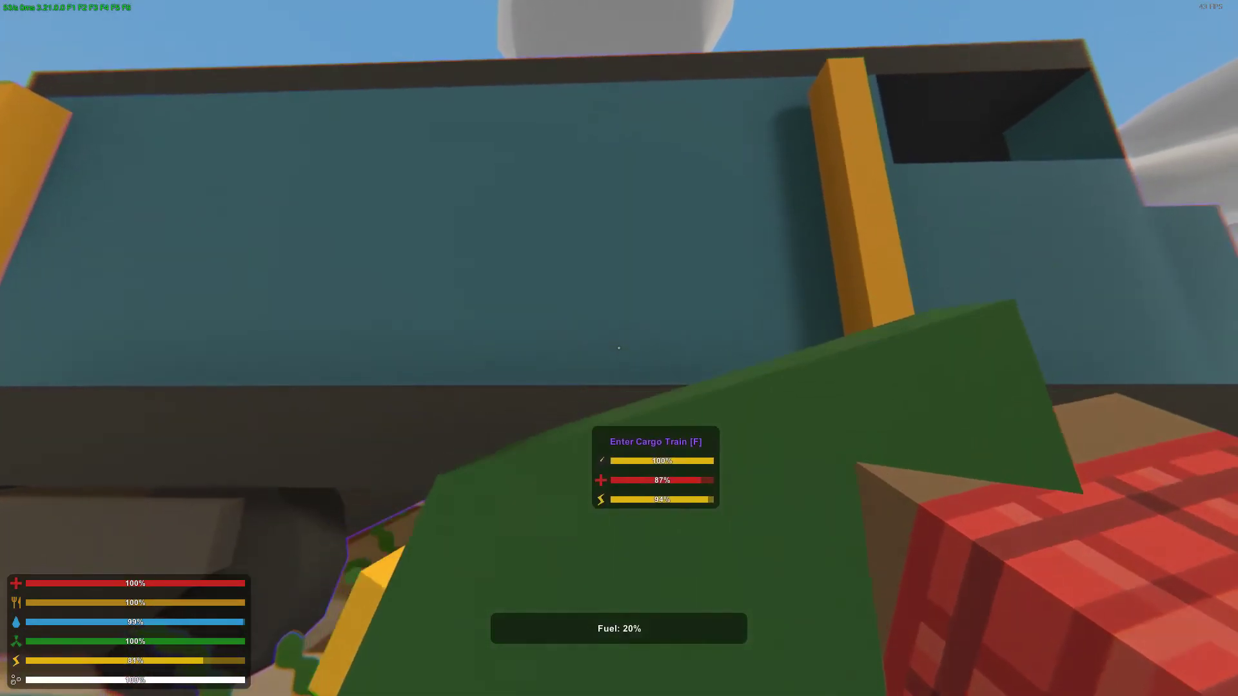
pyautogui.press('f')
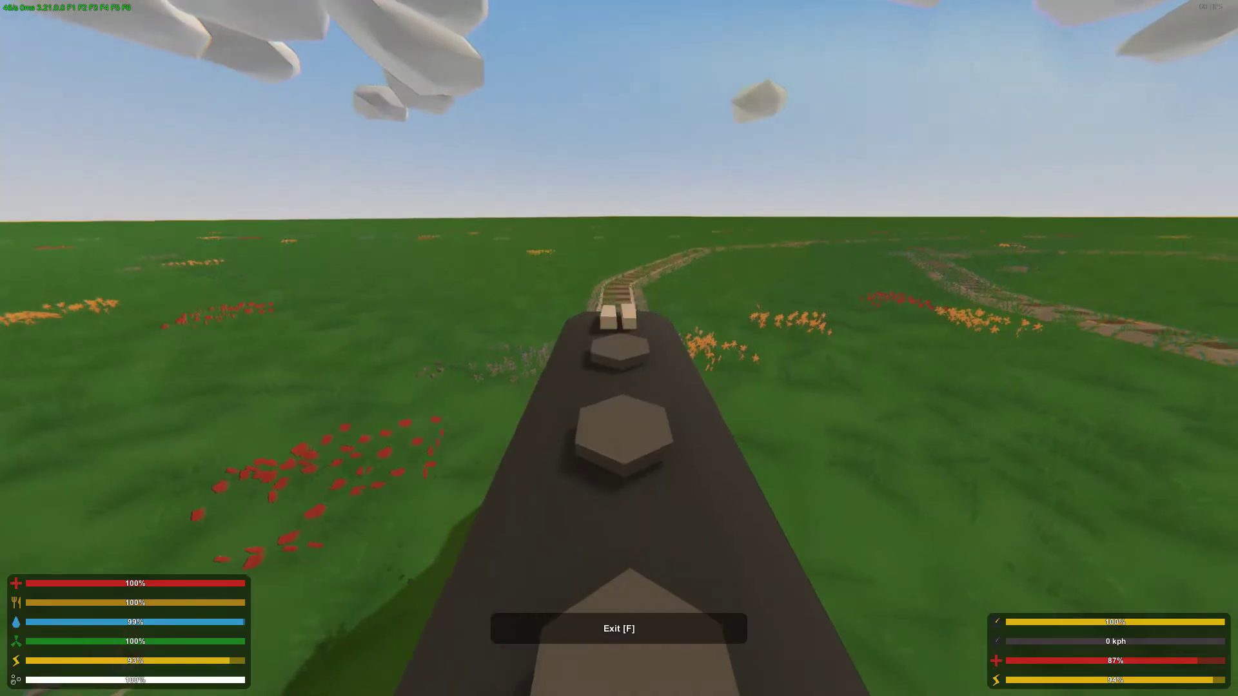
pyautogui.press('w')
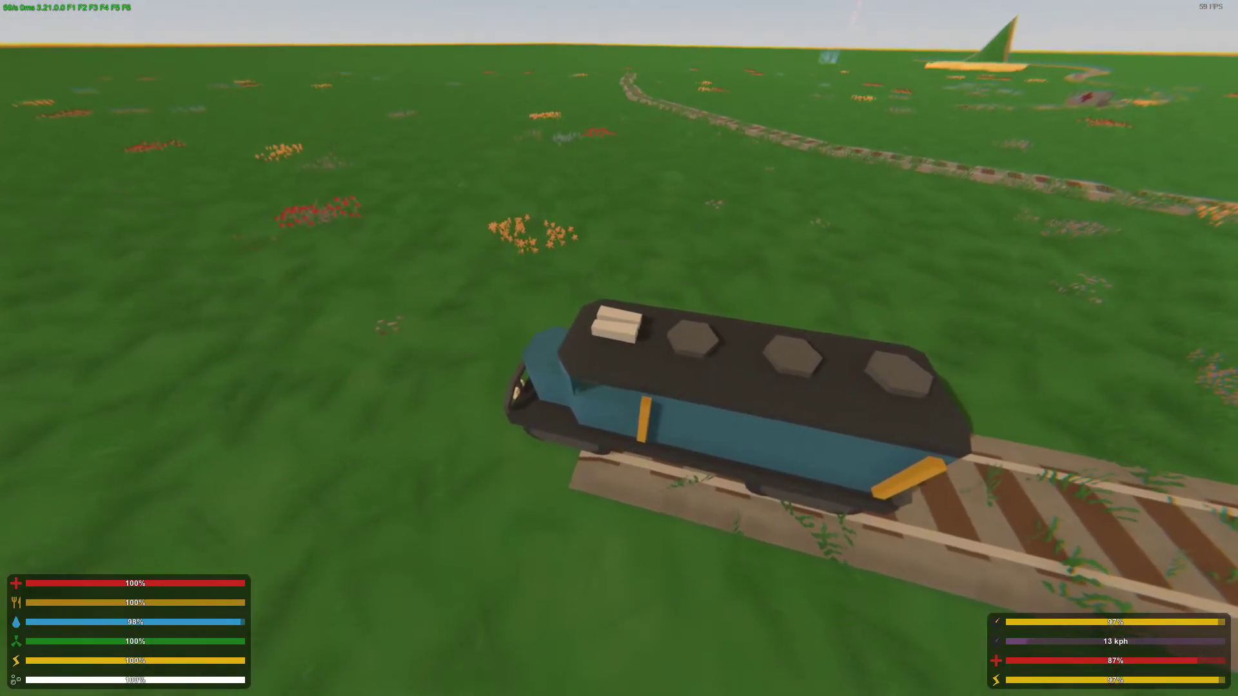
# - Drive the Cargo Train from the end of the track back around the curves and get out beside the rails
pyautogui.press('w')
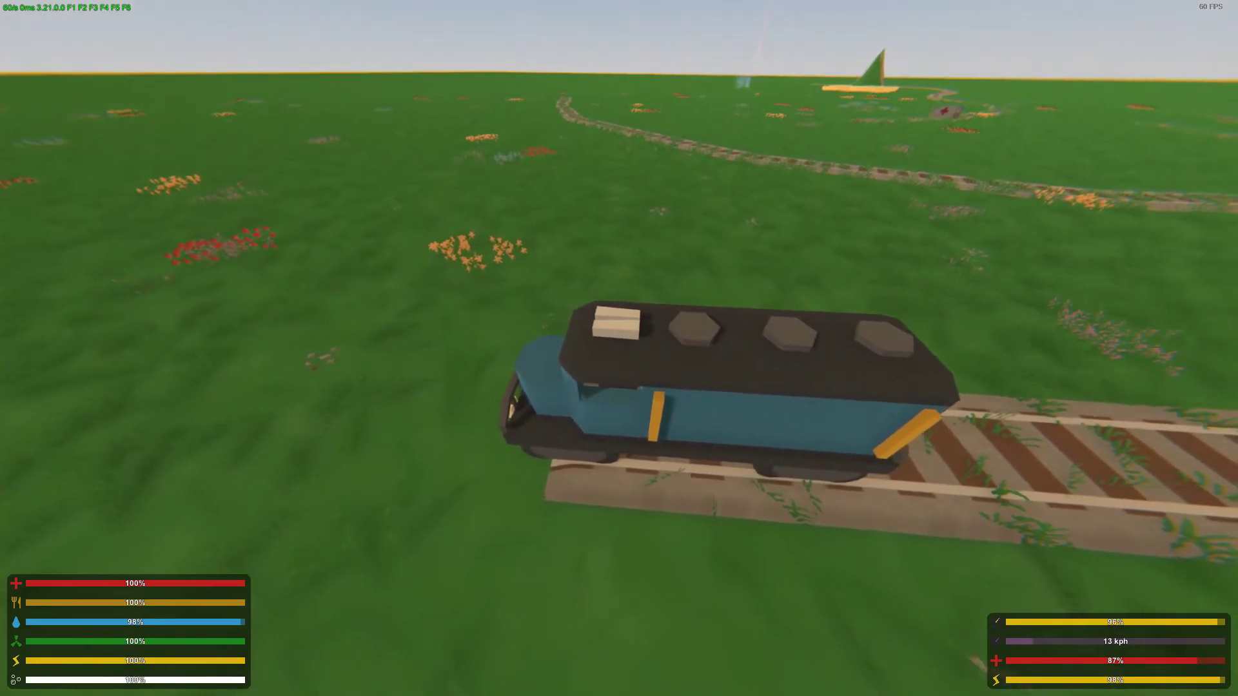
pyautogui.press('w')
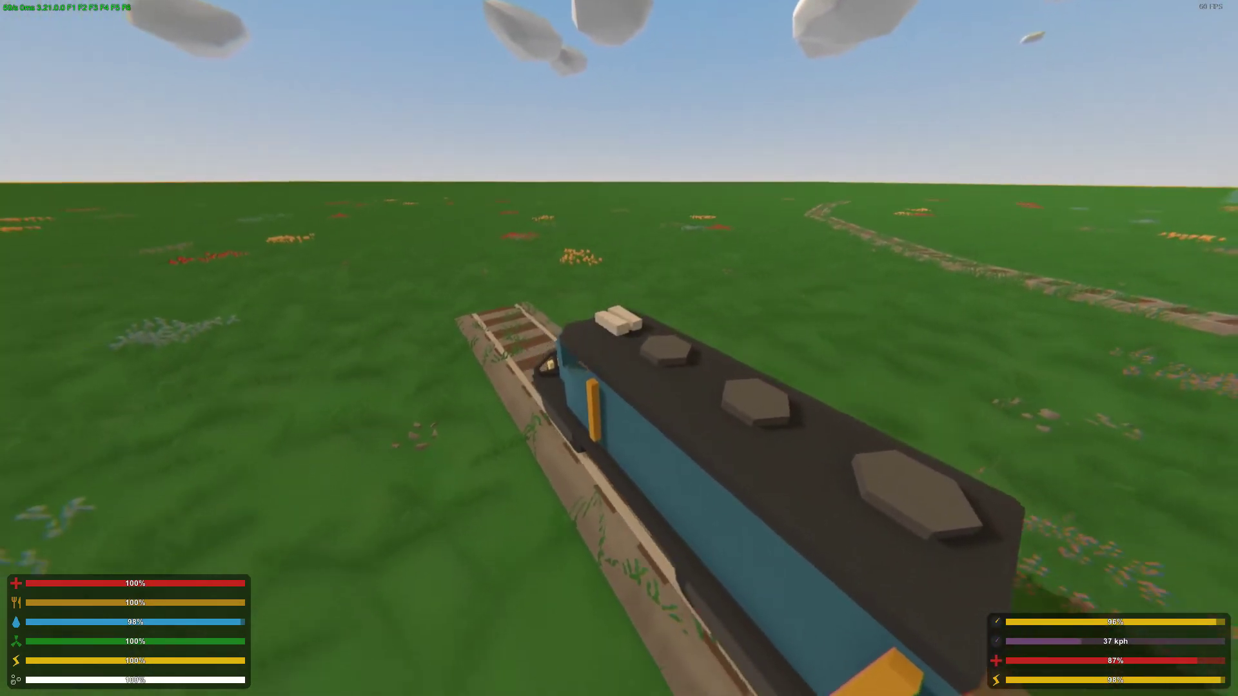
pyautogui.press('w')
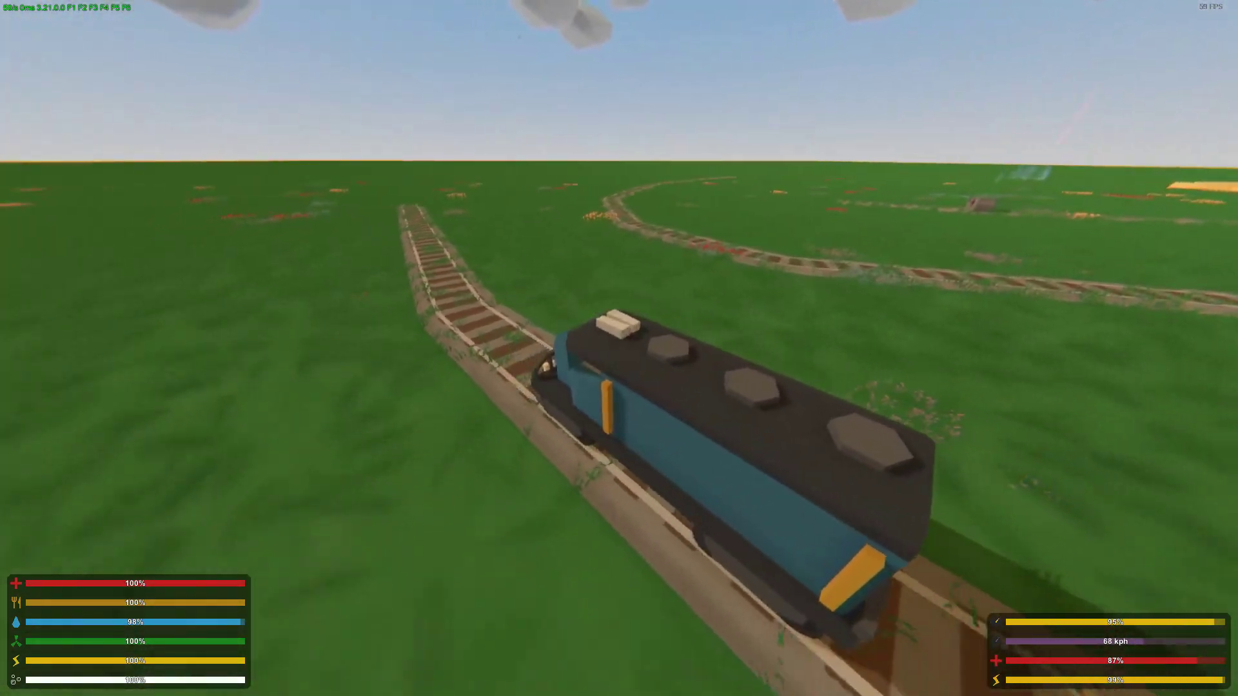
pyautogui.press('w')
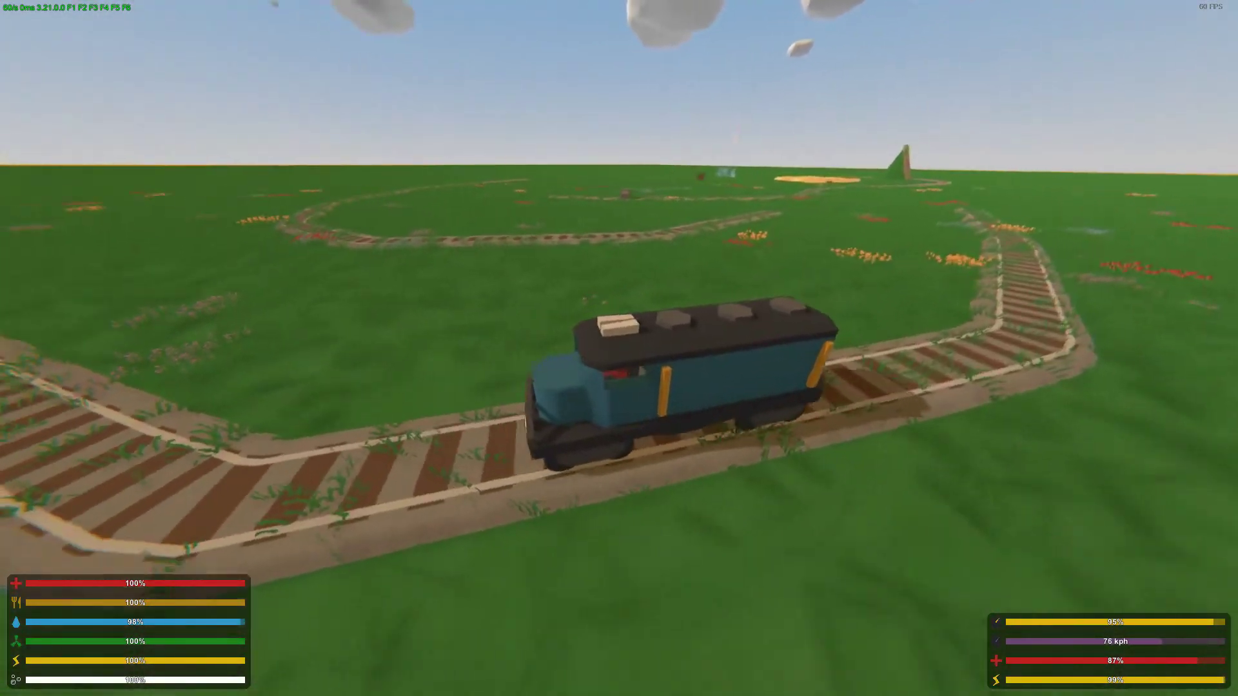
pyautogui.press('s')
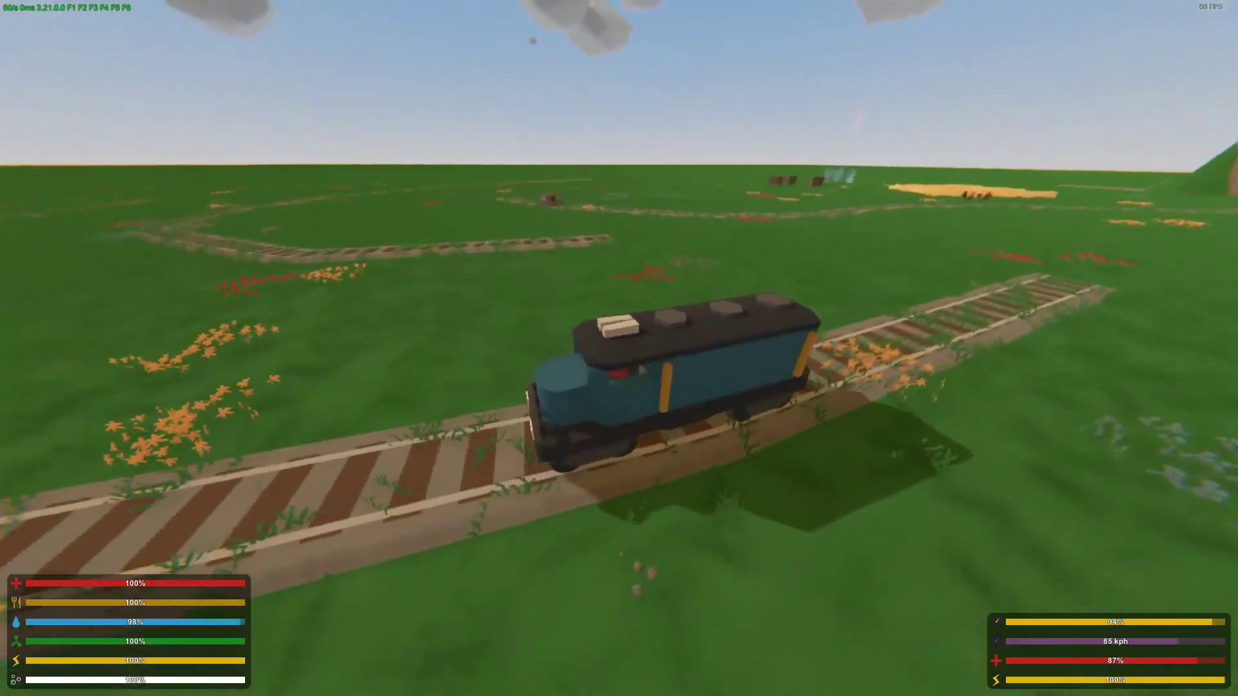
pyautogui.press('f')
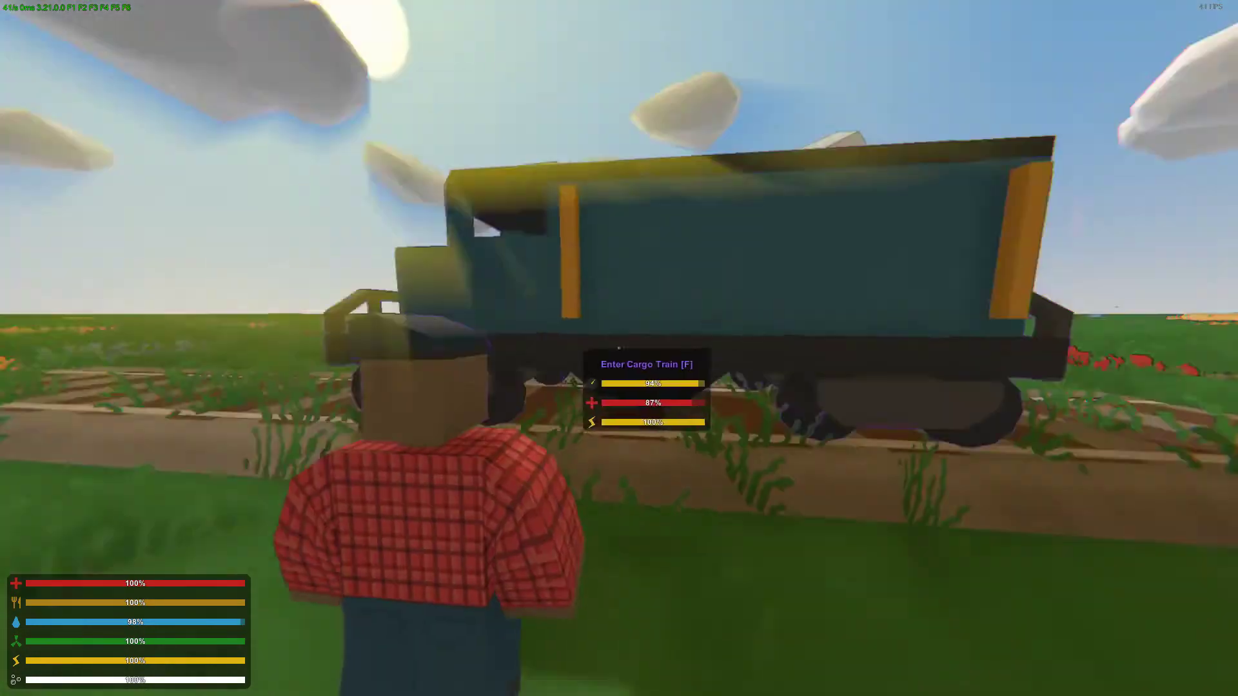
# - Run across the field with the fuel can, past the wheat, to the train standing near the steep track hill
pyautogui.press('w')
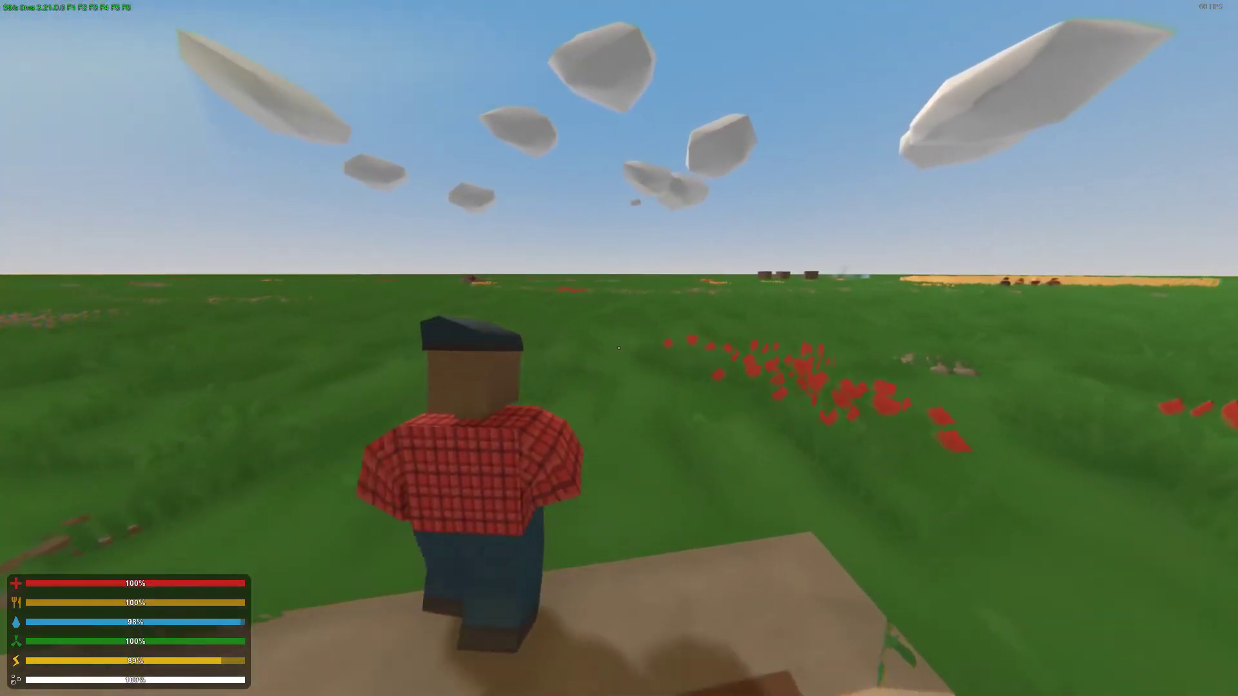
pyautogui.press('Escape')
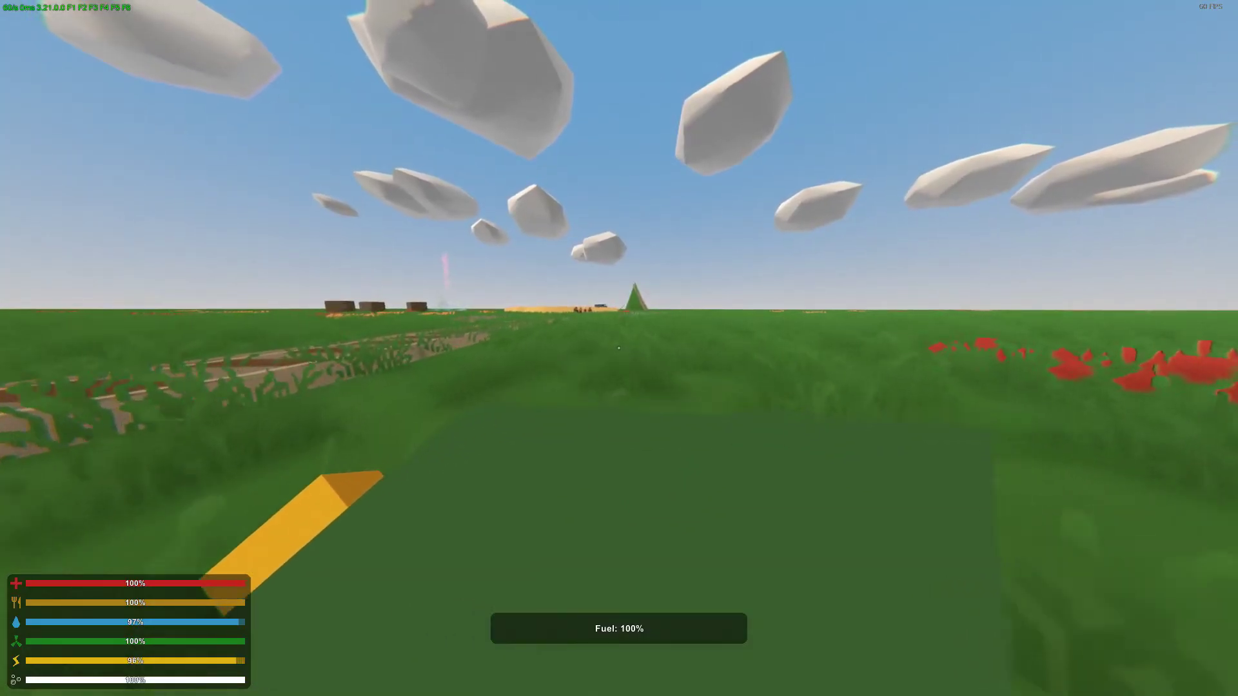
pyautogui.hotkey('shift', 'w')
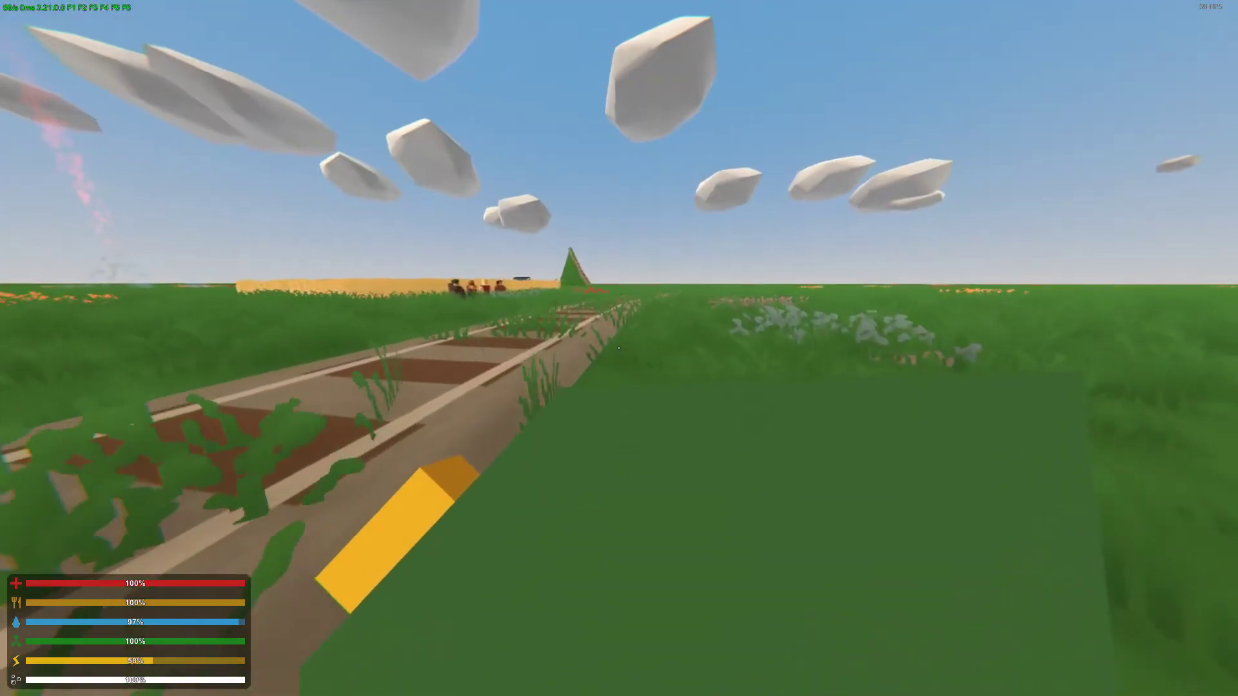
pyautogui.hotkey('shift', 'w')
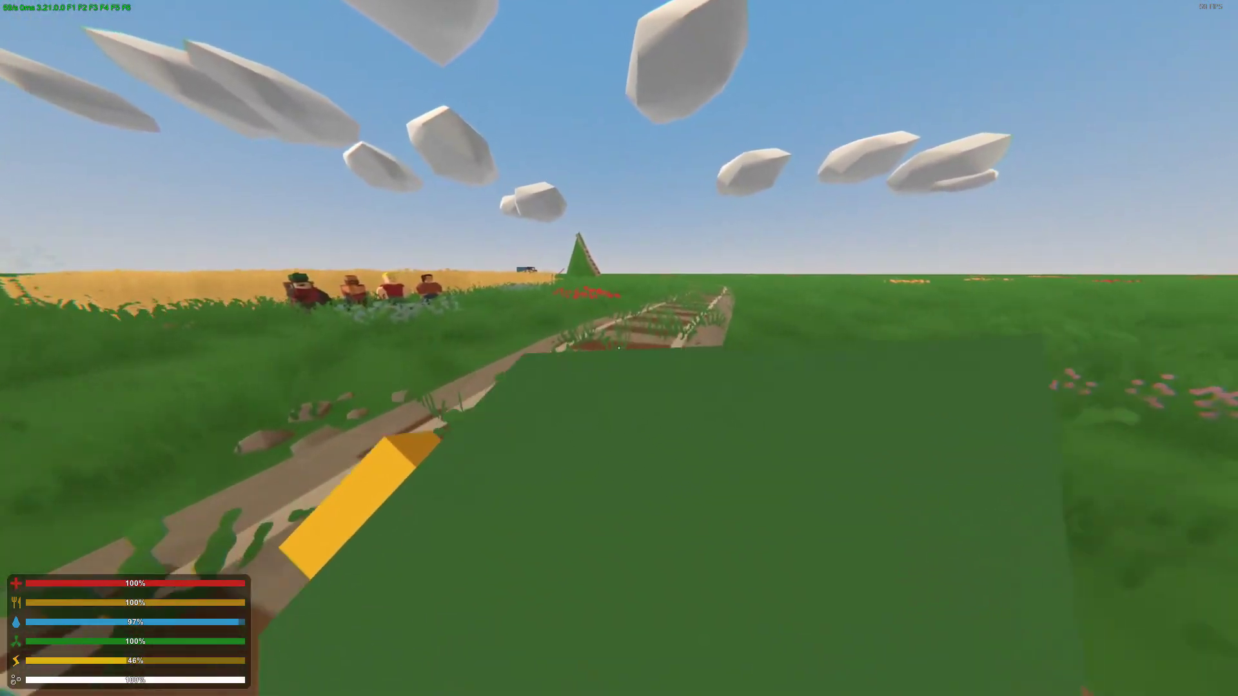
pyautogui.hotkey('shift', 'w')
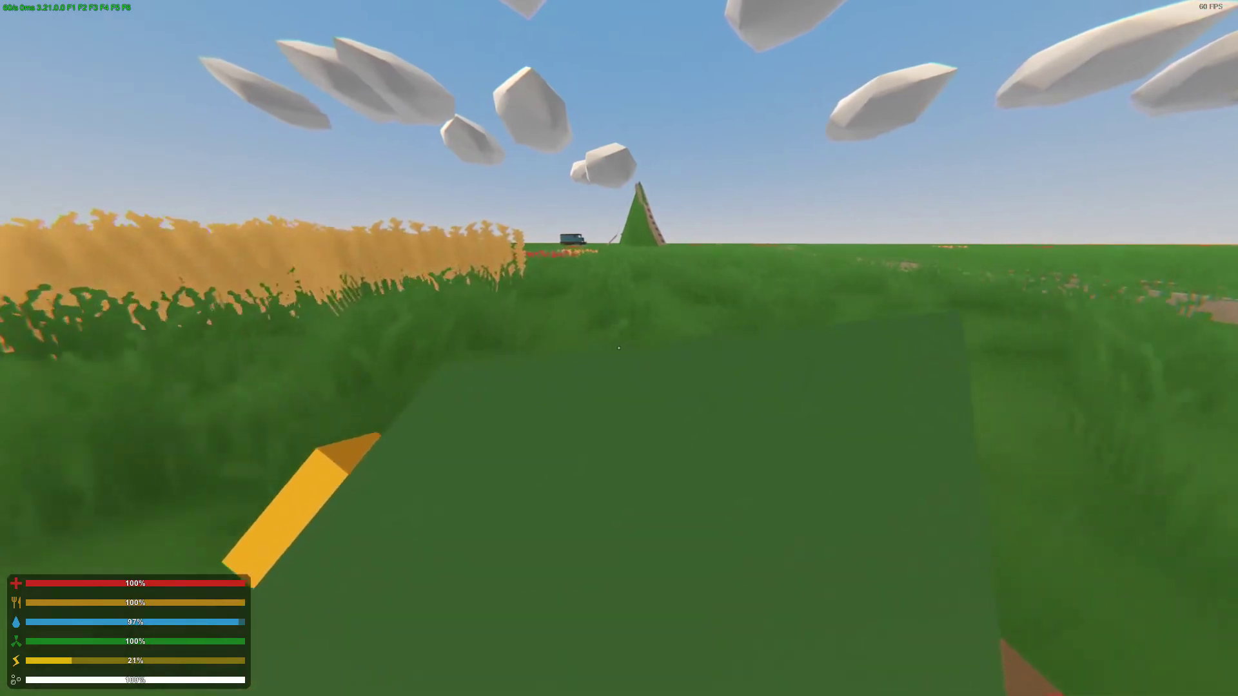
pyautogui.hotkey('shift', 'w')
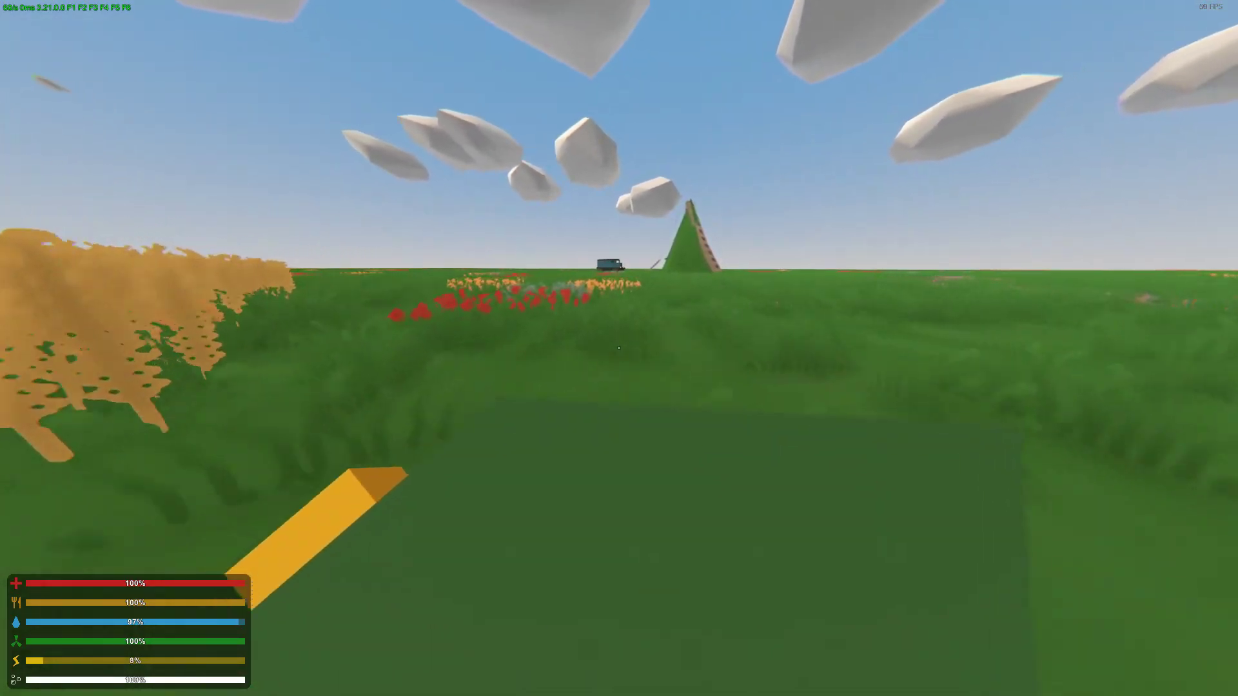
pyautogui.hotkey('shift', 'w')
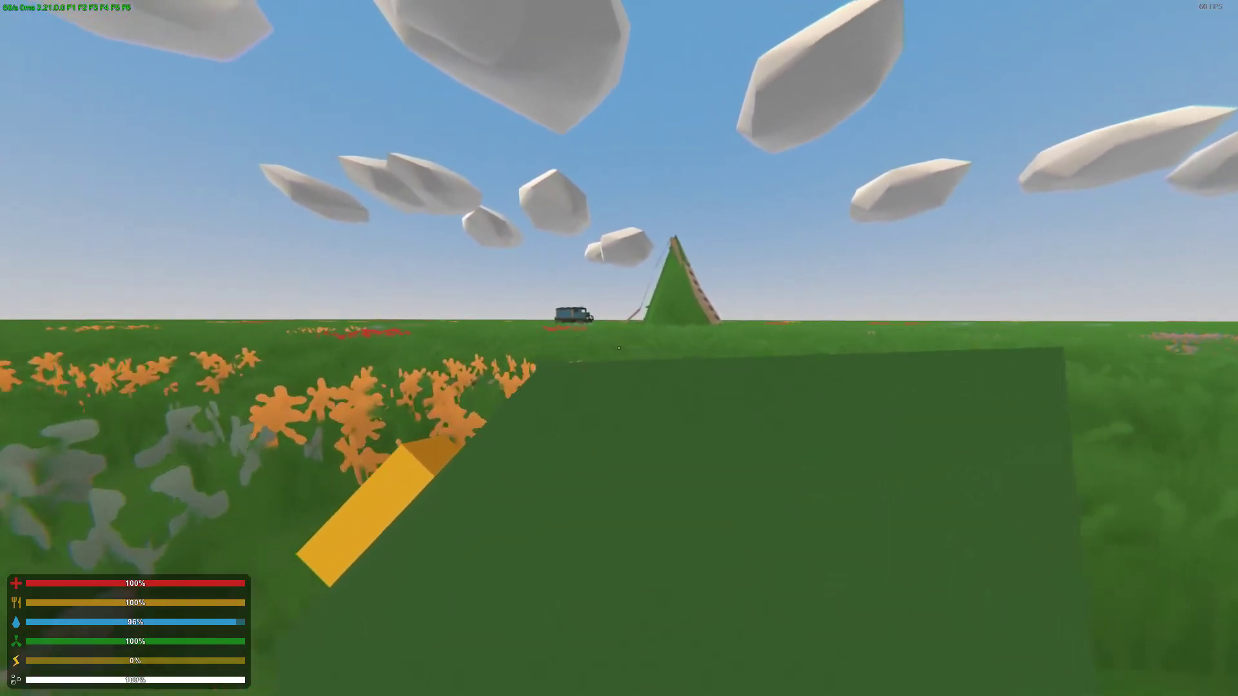
pyautogui.press('h')
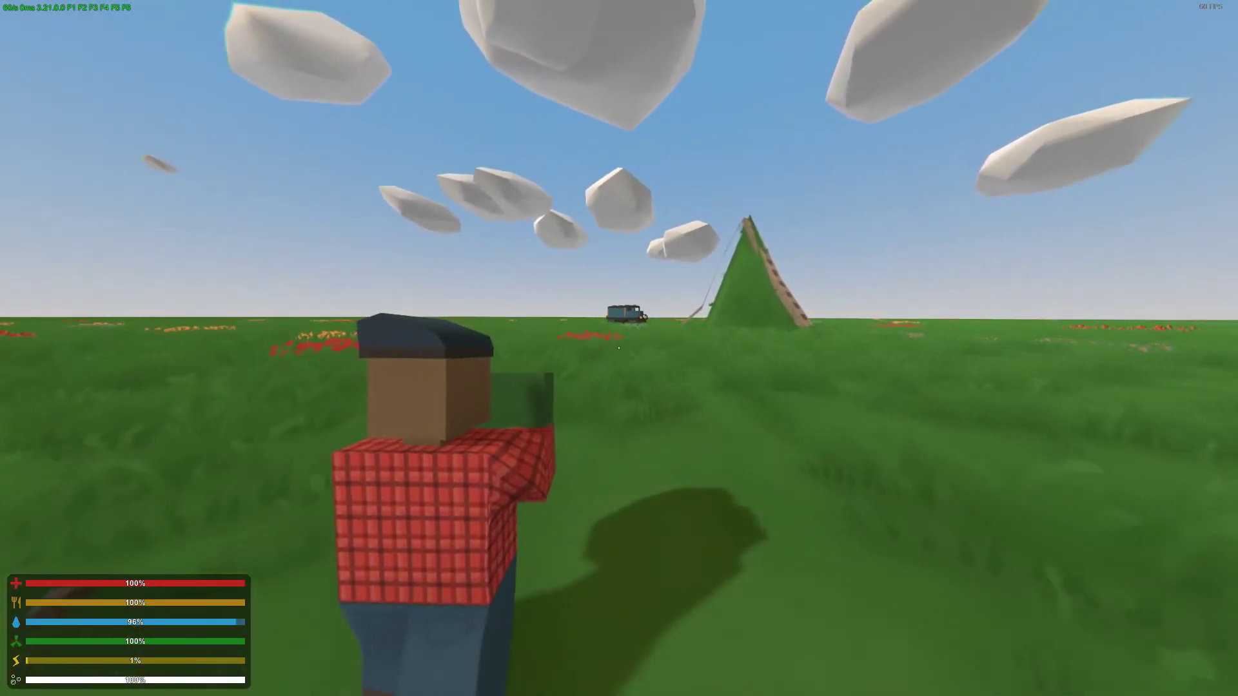
pyautogui.press('w')
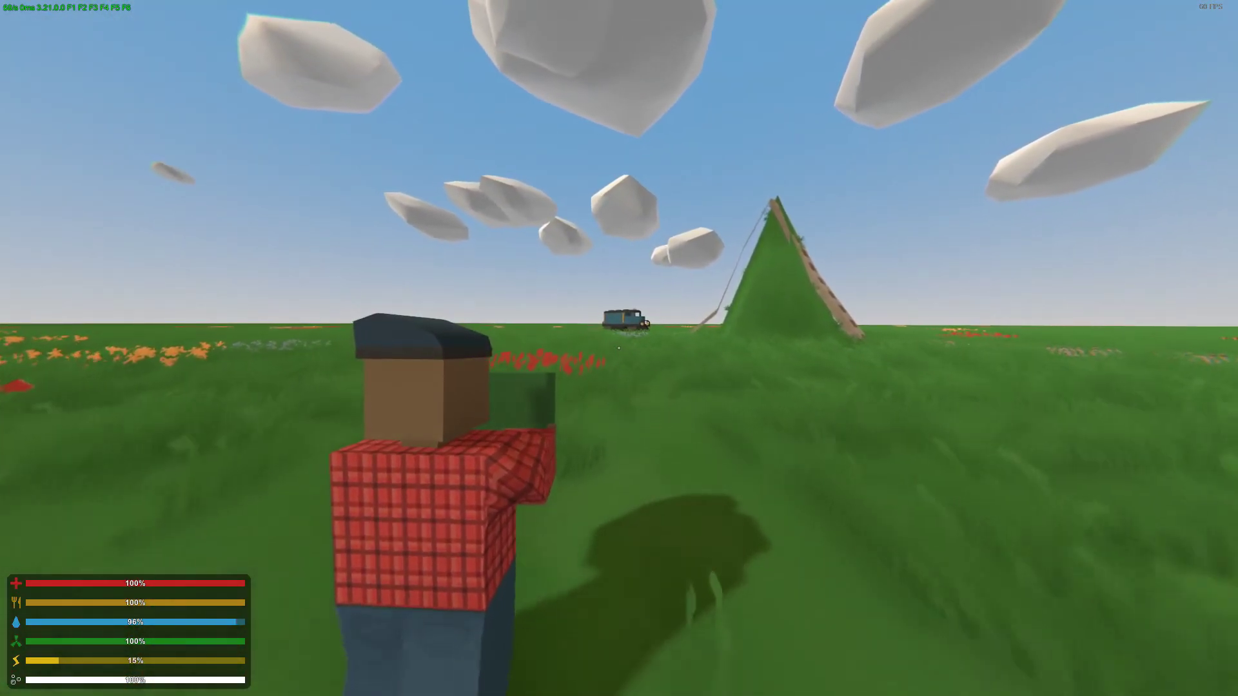
pyautogui.hotkey('shift', 'w')
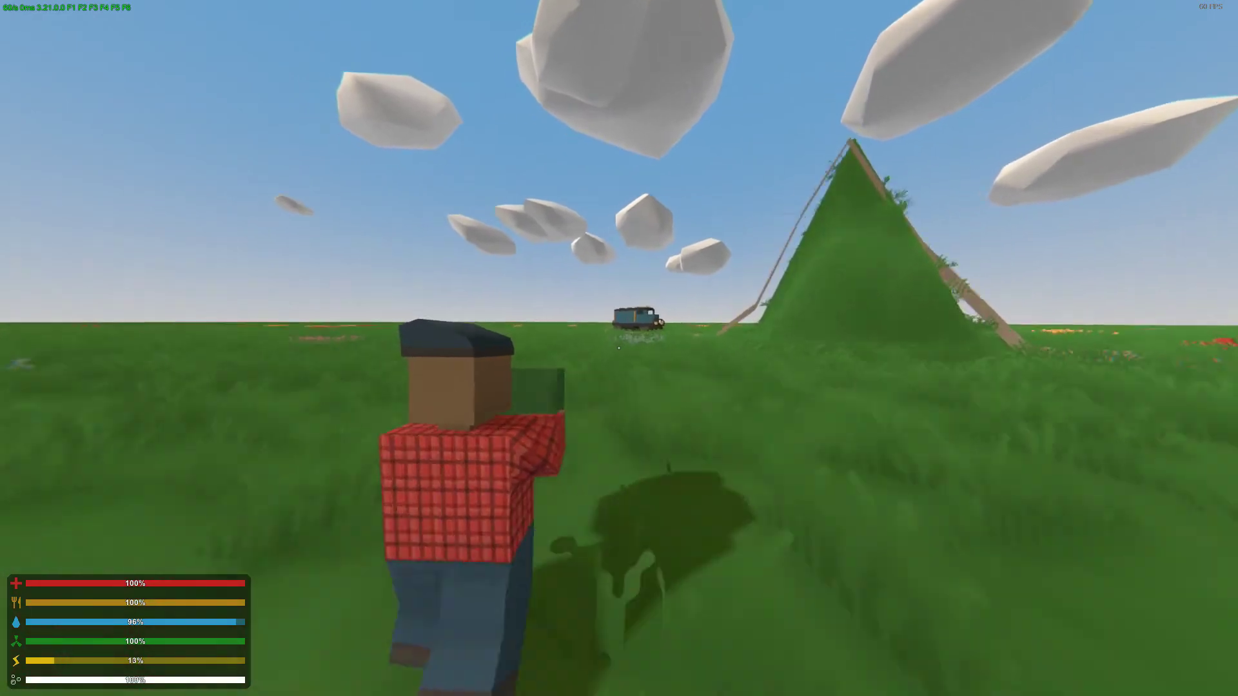
pyautogui.hotkey('shift', 'w')
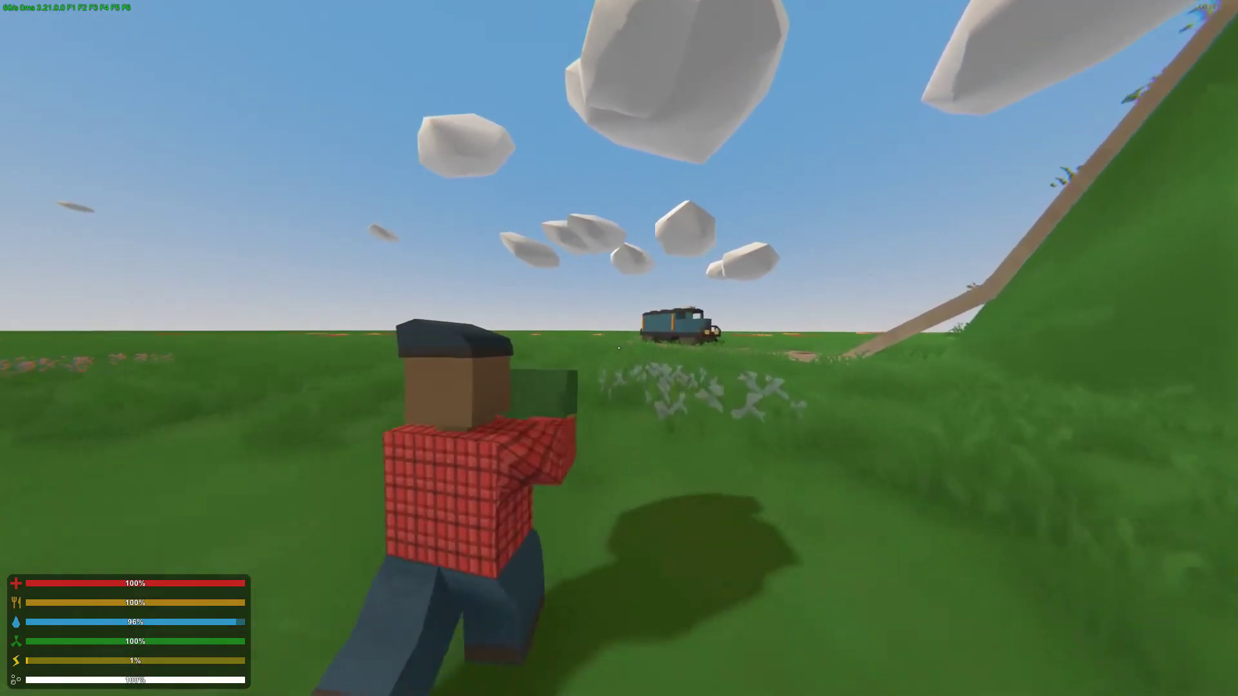
pyautogui.press('w')
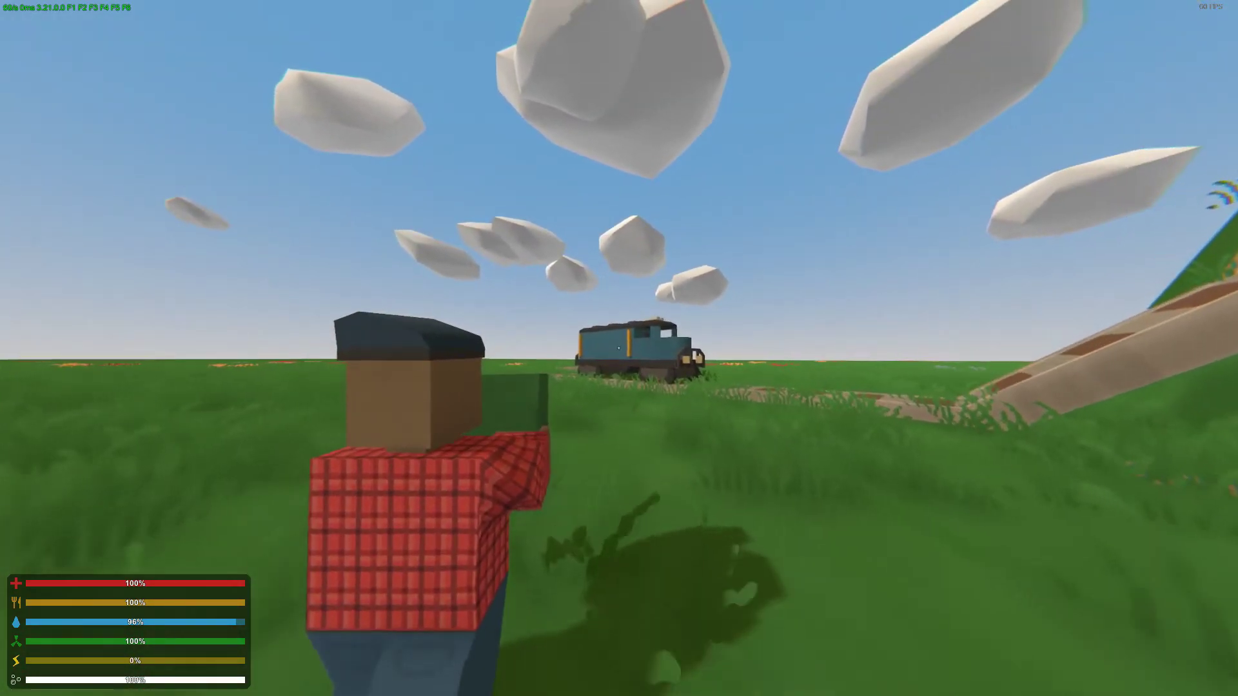
# - Board the train, drive it over the steep hill and follow the track to the ambulance on the rails
pyautogui.press('w')
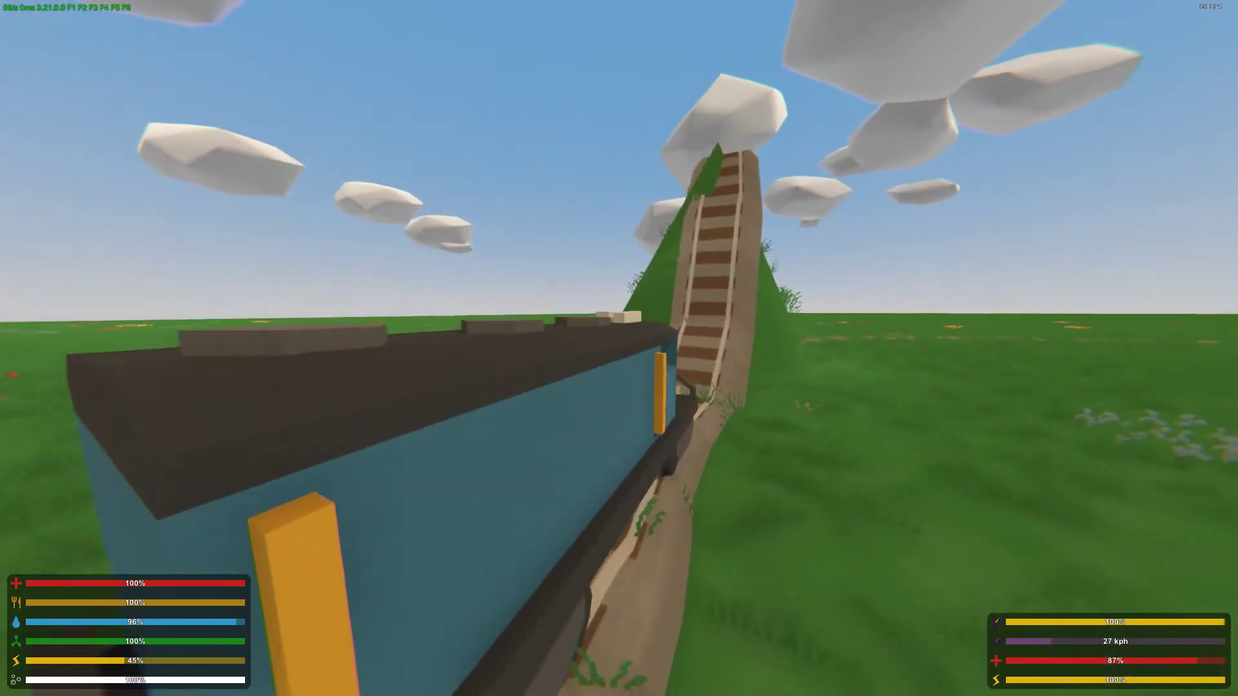
pyautogui.press('w')
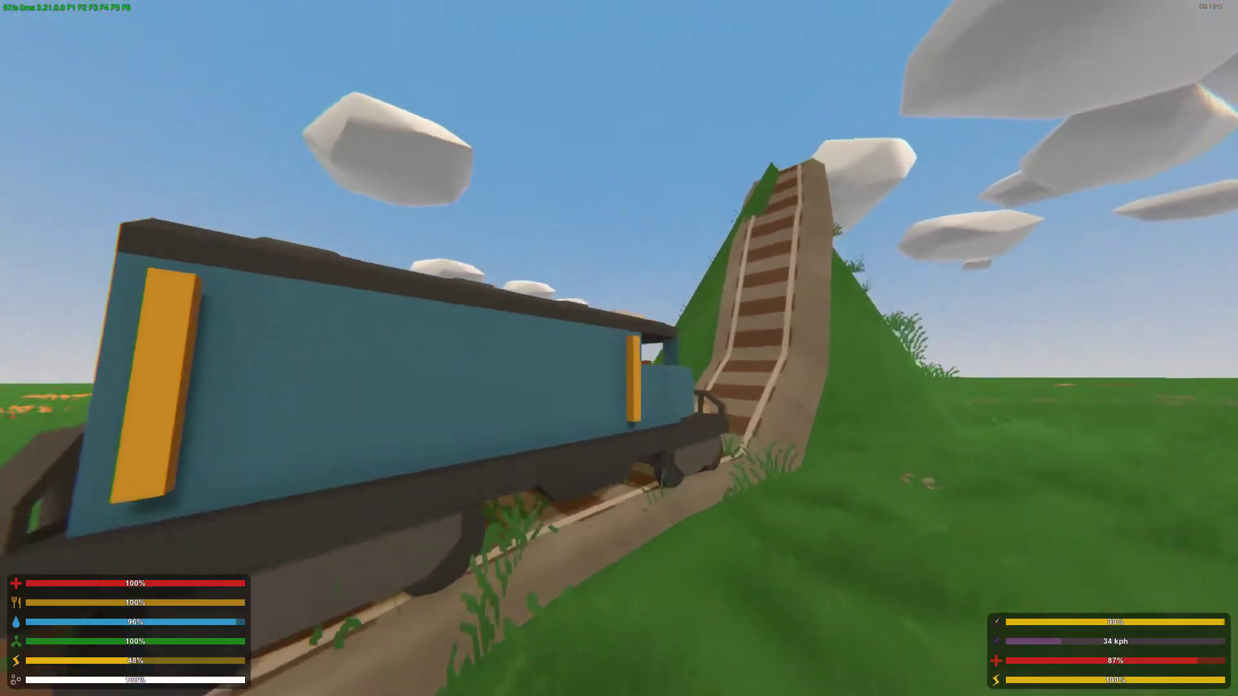
pyautogui.press('w')
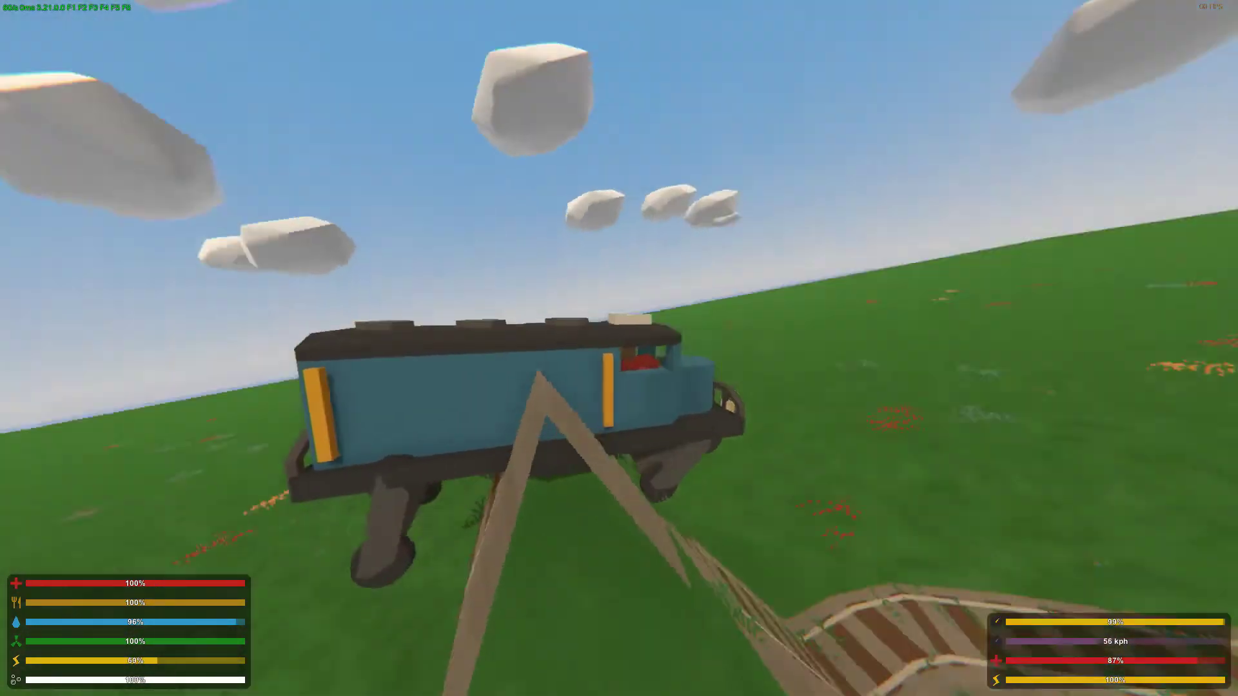
pyautogui.press('w')
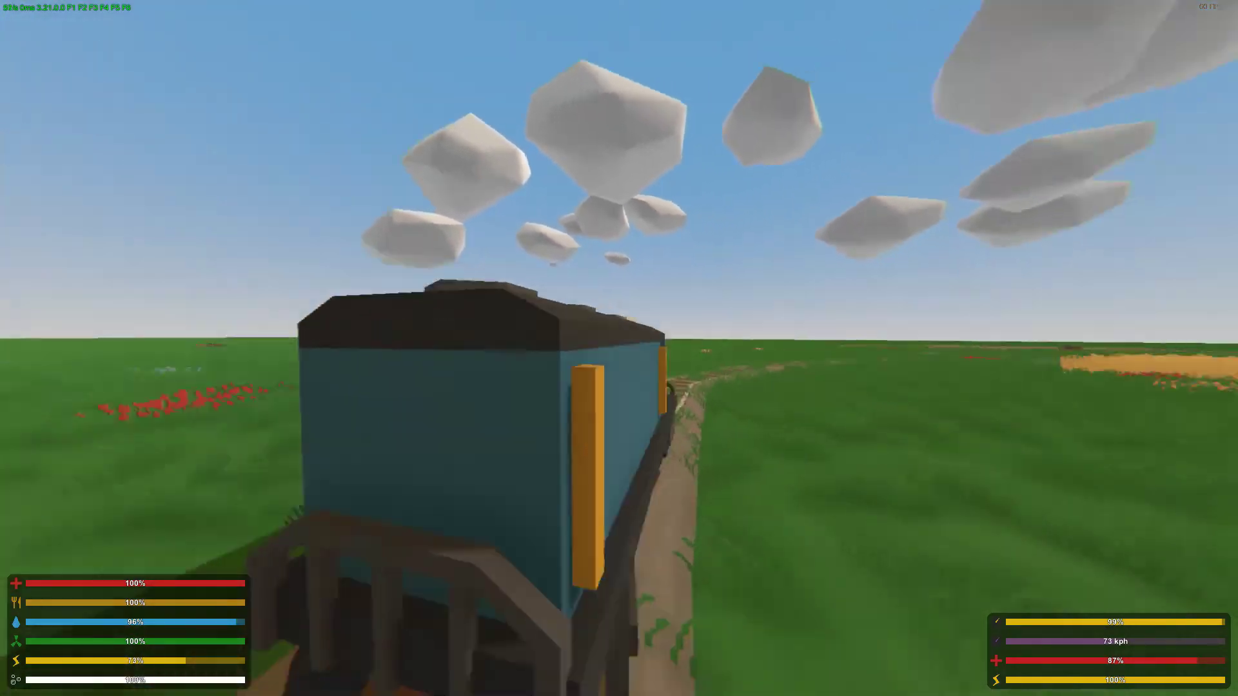
pyautogui.press('w')
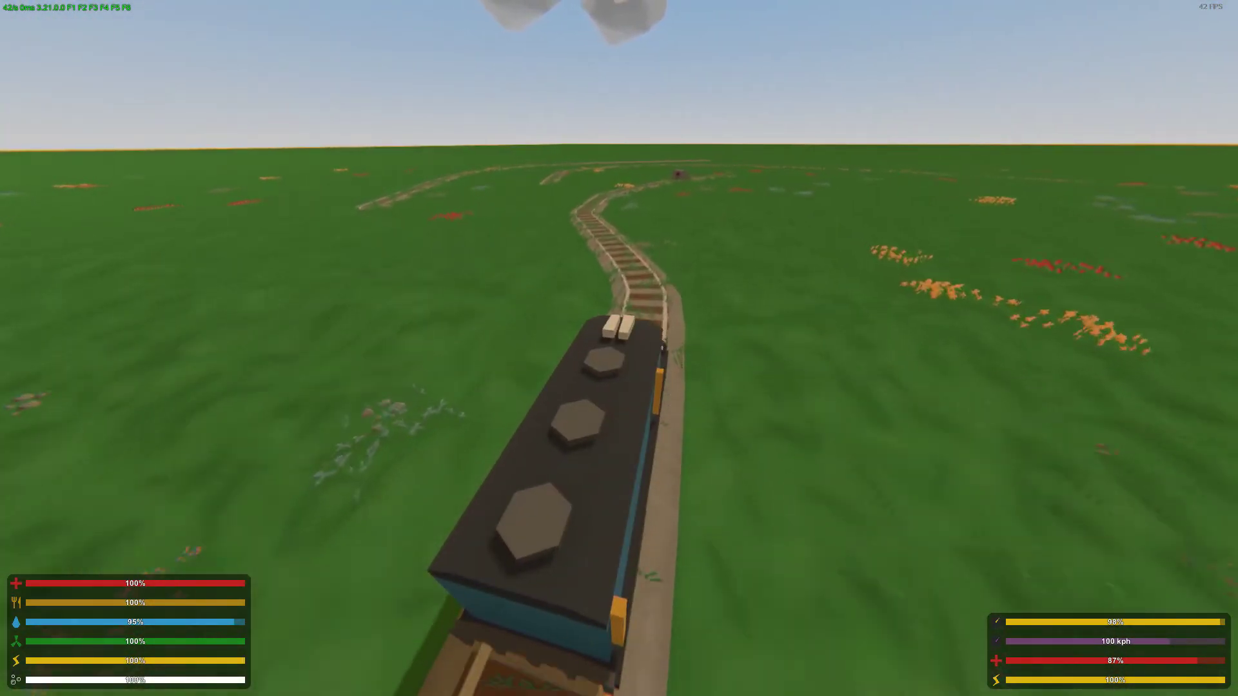
pyautogui.press('w')
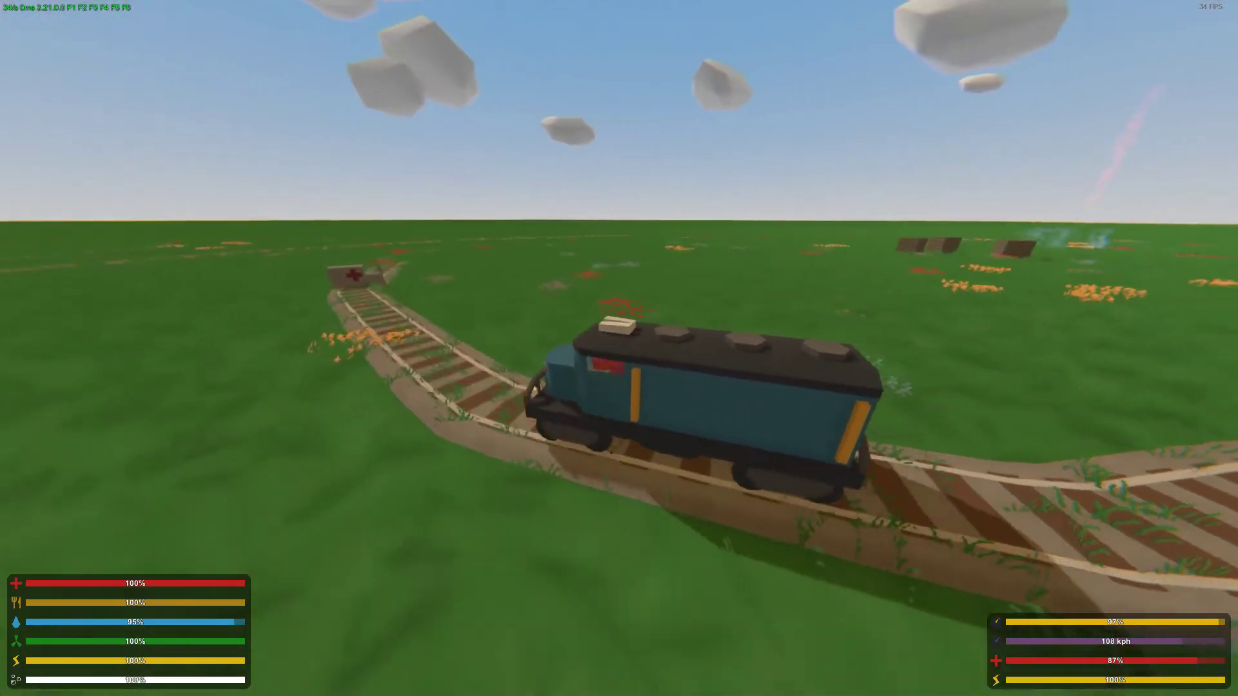
pyautogui.press('w')
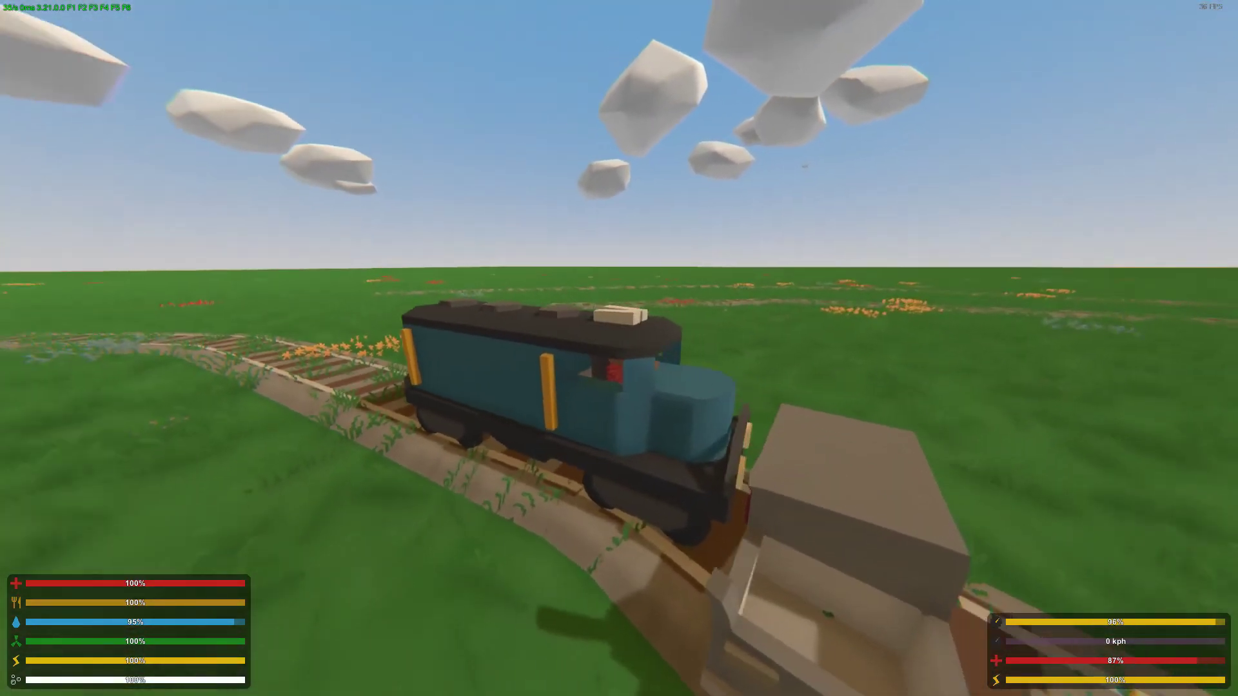
# - Test the train against the ambulance on the rails, back it along the track towards the hill and get out
pyautogui.press('w')
pyautogui.press('w')
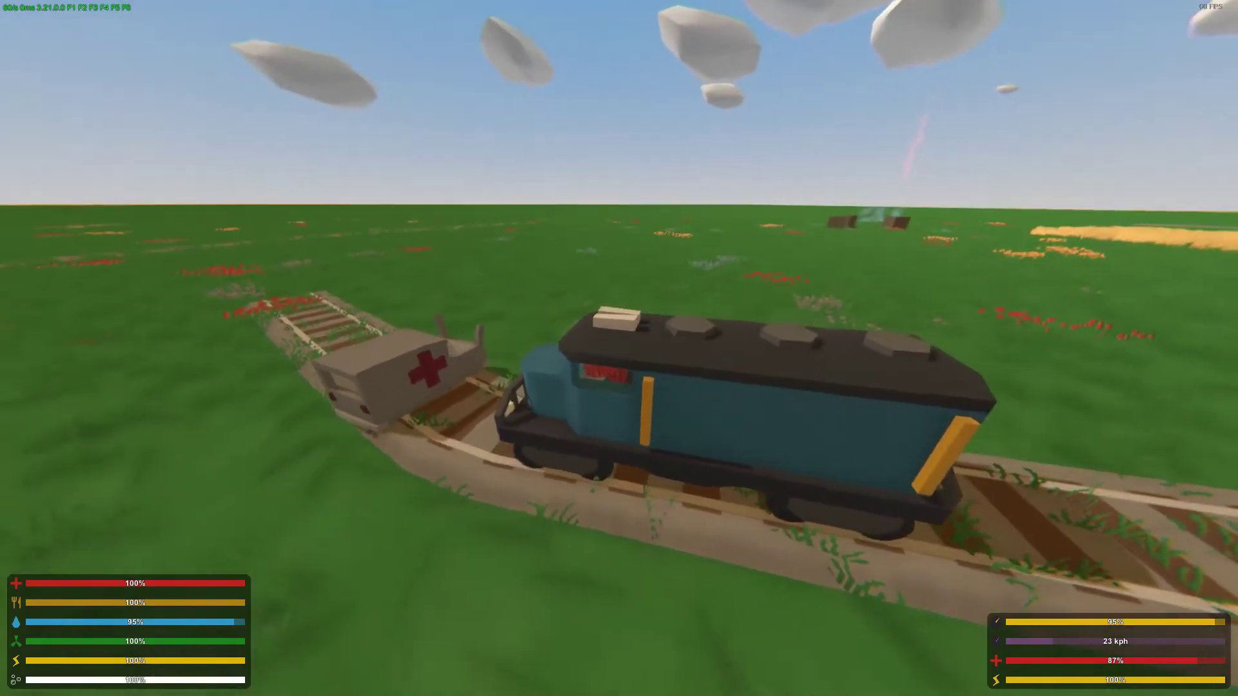
pyautogui.press('w')
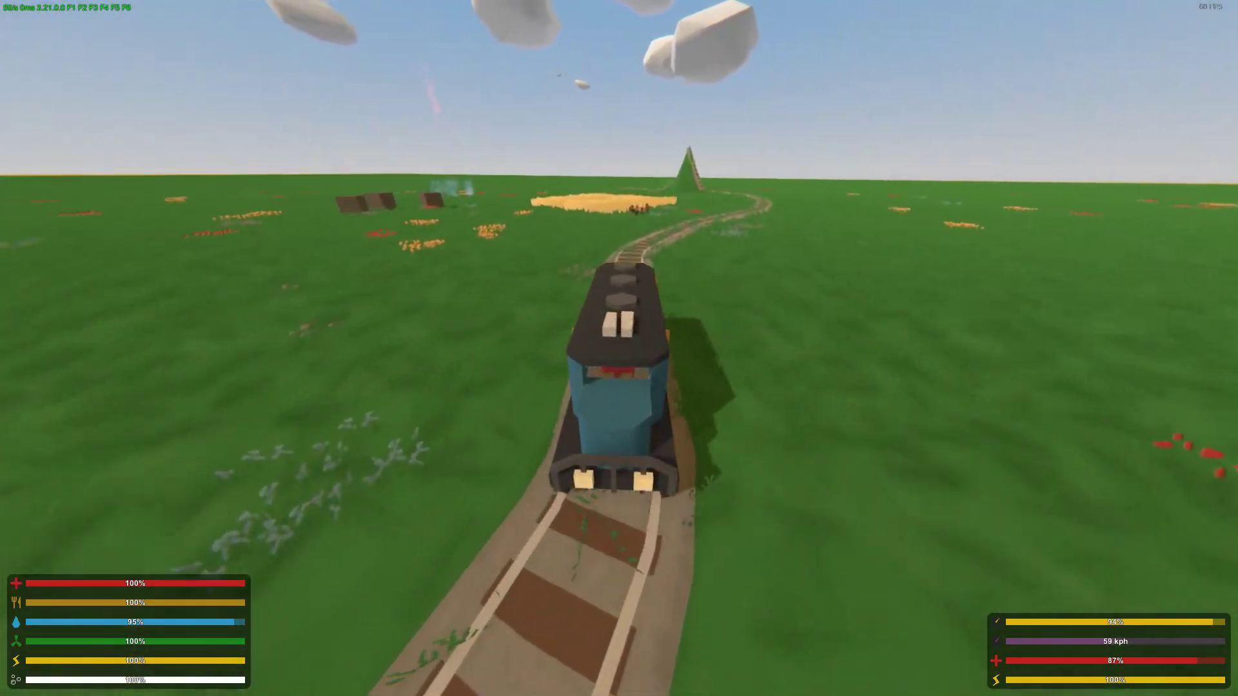
pyautogui.press('w')
pyautogui.press('s')
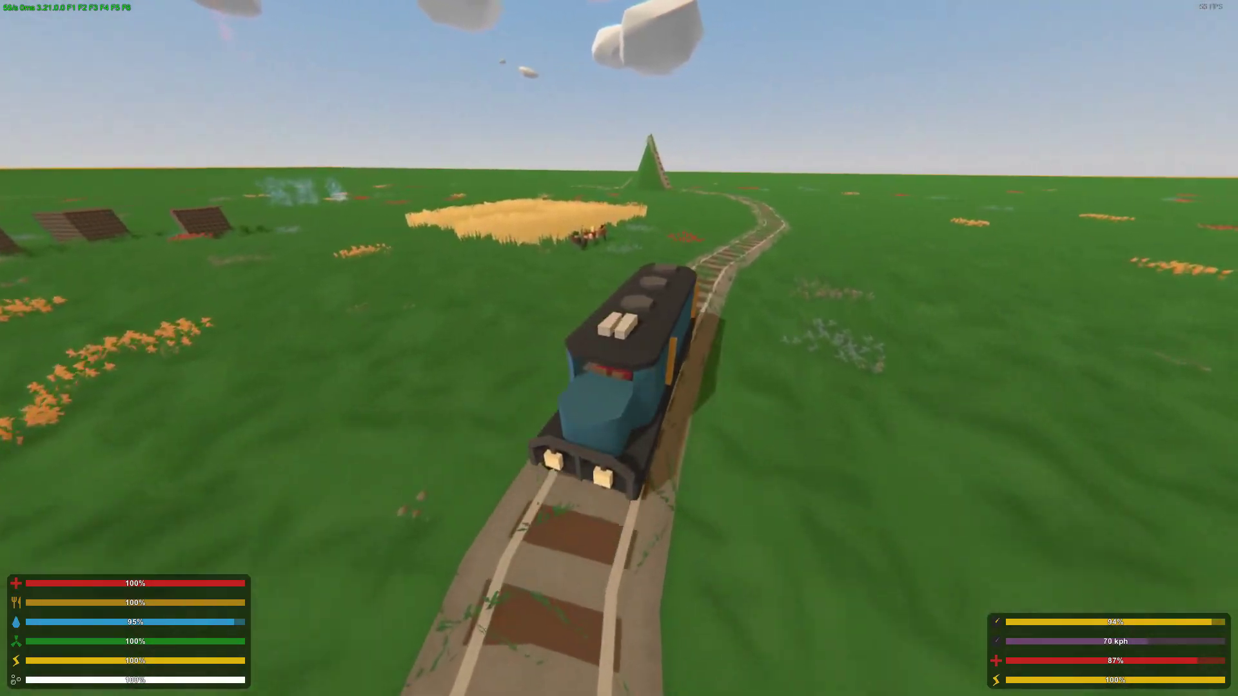
pyautogui.press('f')
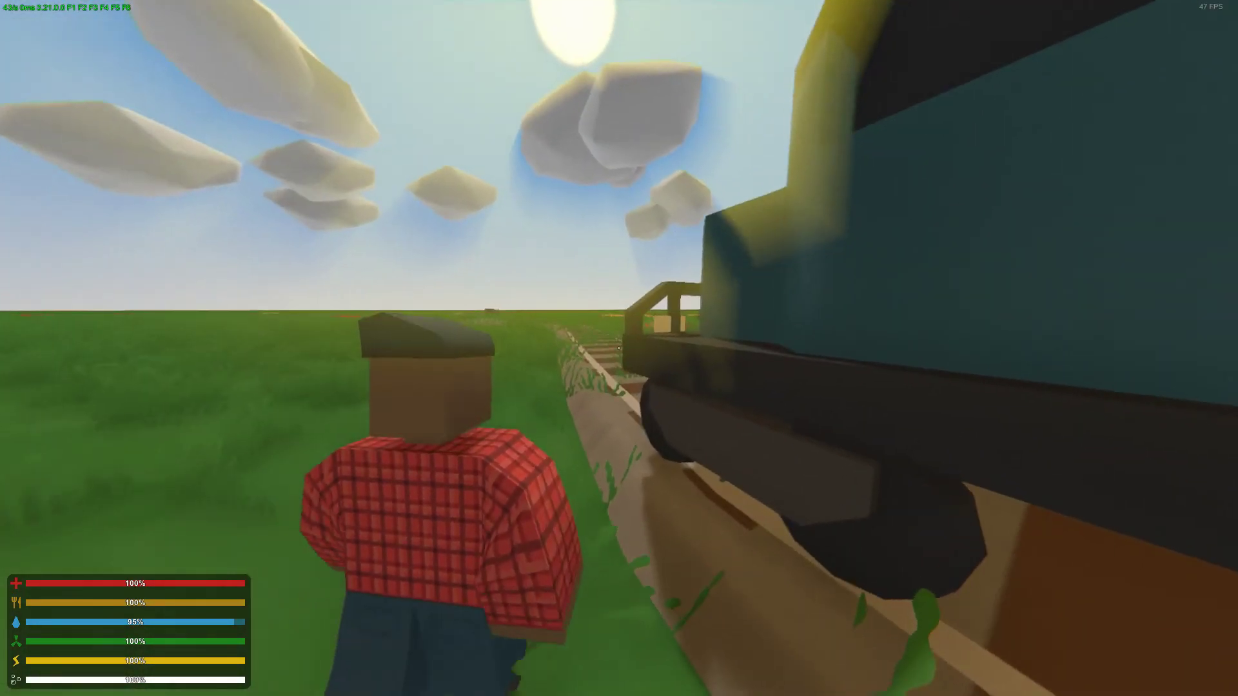
# - Run across the field away from the train and look over the track and train from a distance
pyautogui.hotkey('shift', 'w')
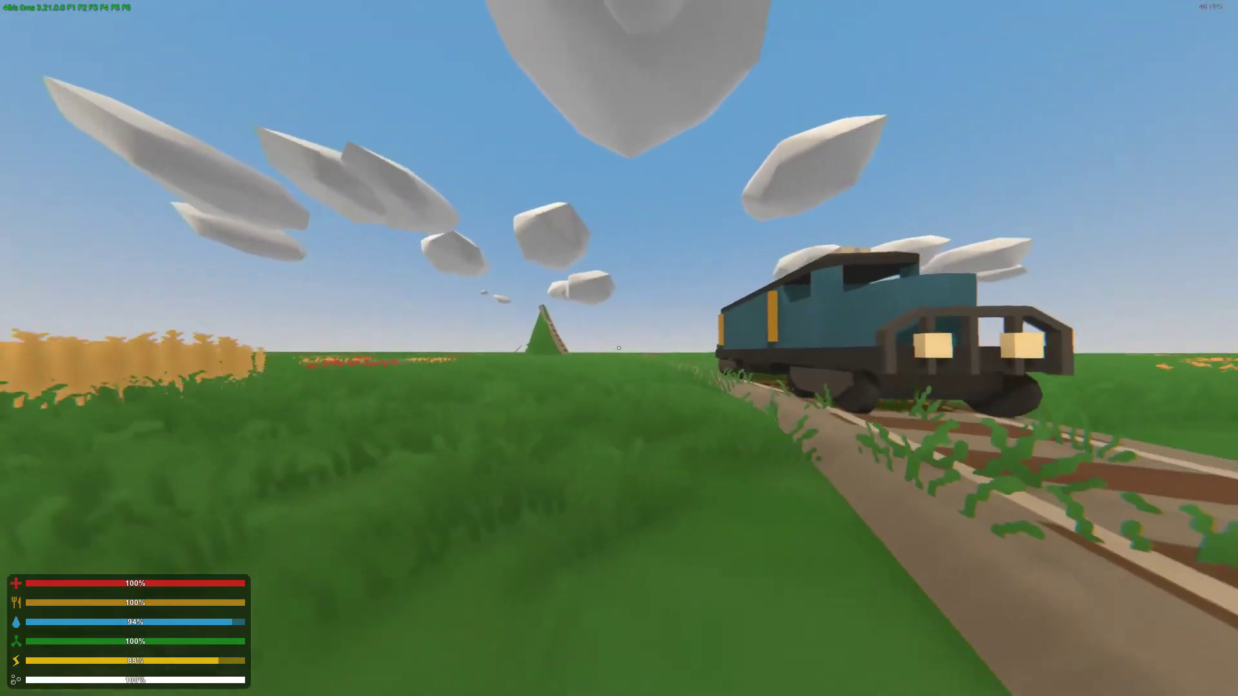
pyautogui.hotkey('shift', 'w')
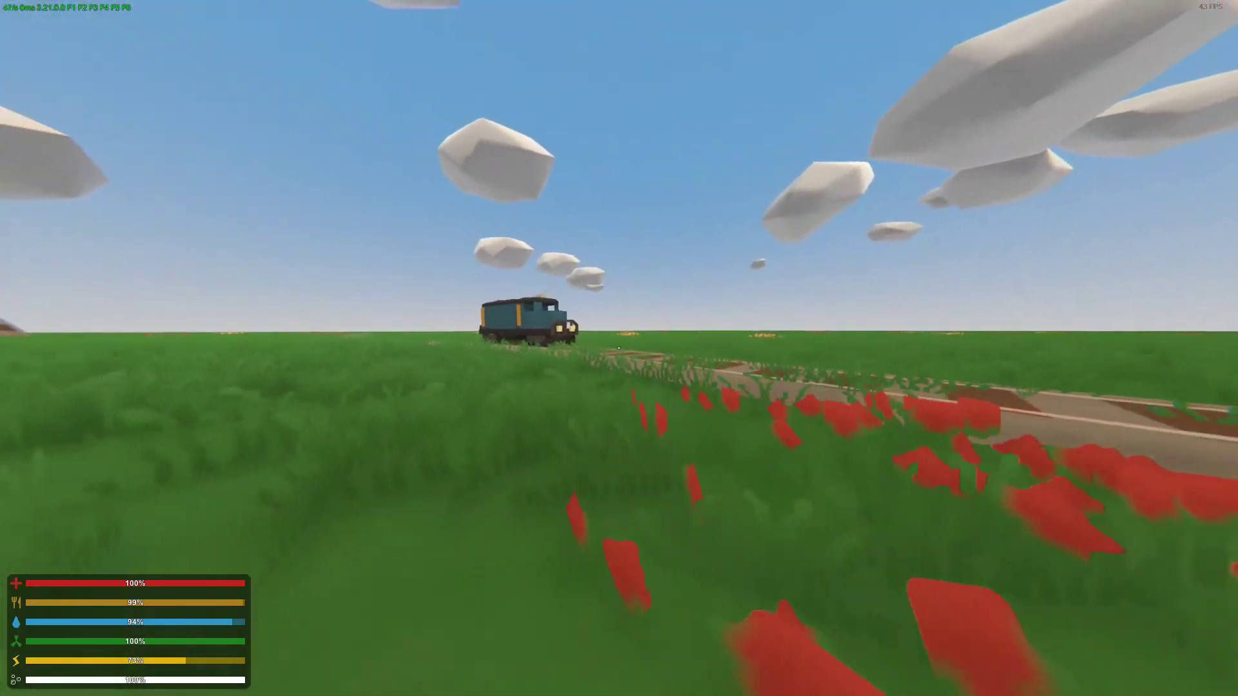
pyautogui.hotkey('shift', 'w')
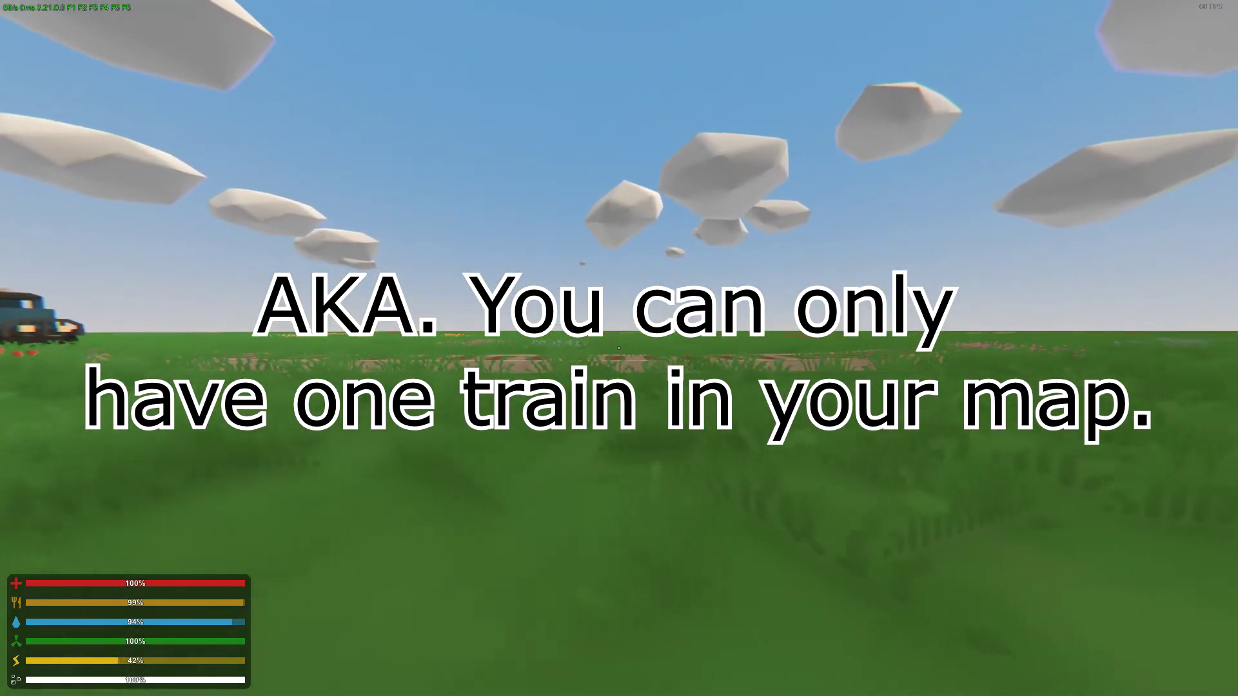
pyautogui.press('w')
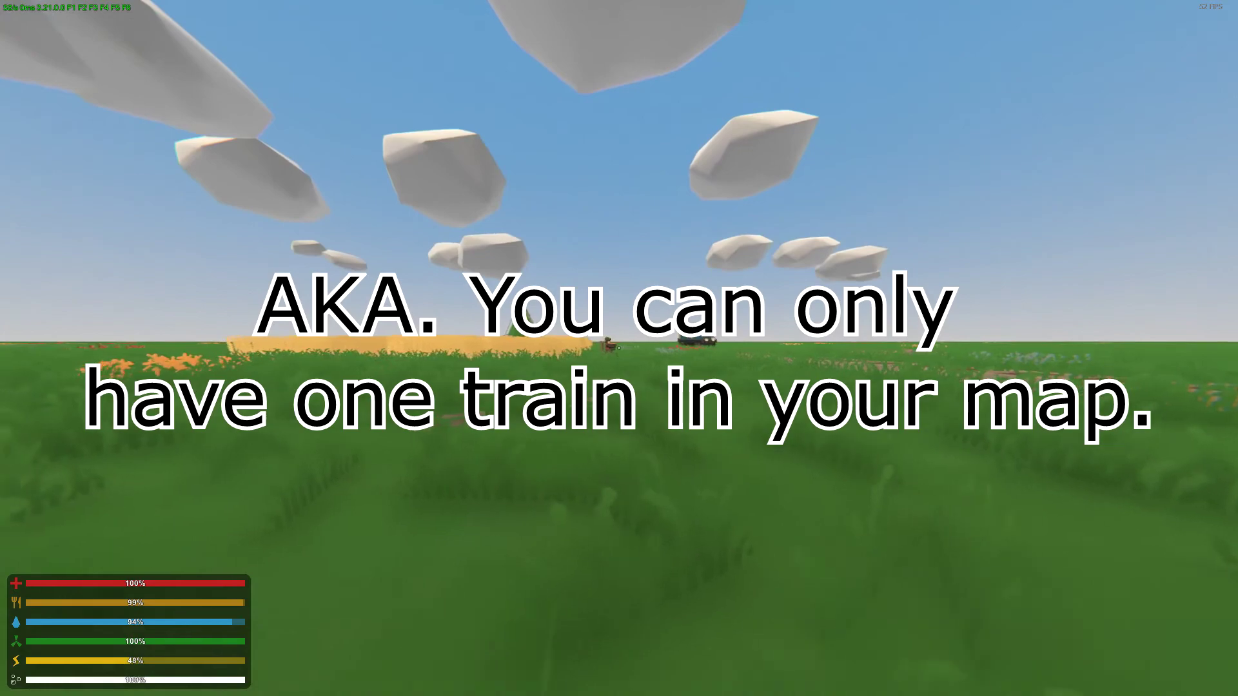
pyautogui.press('w')
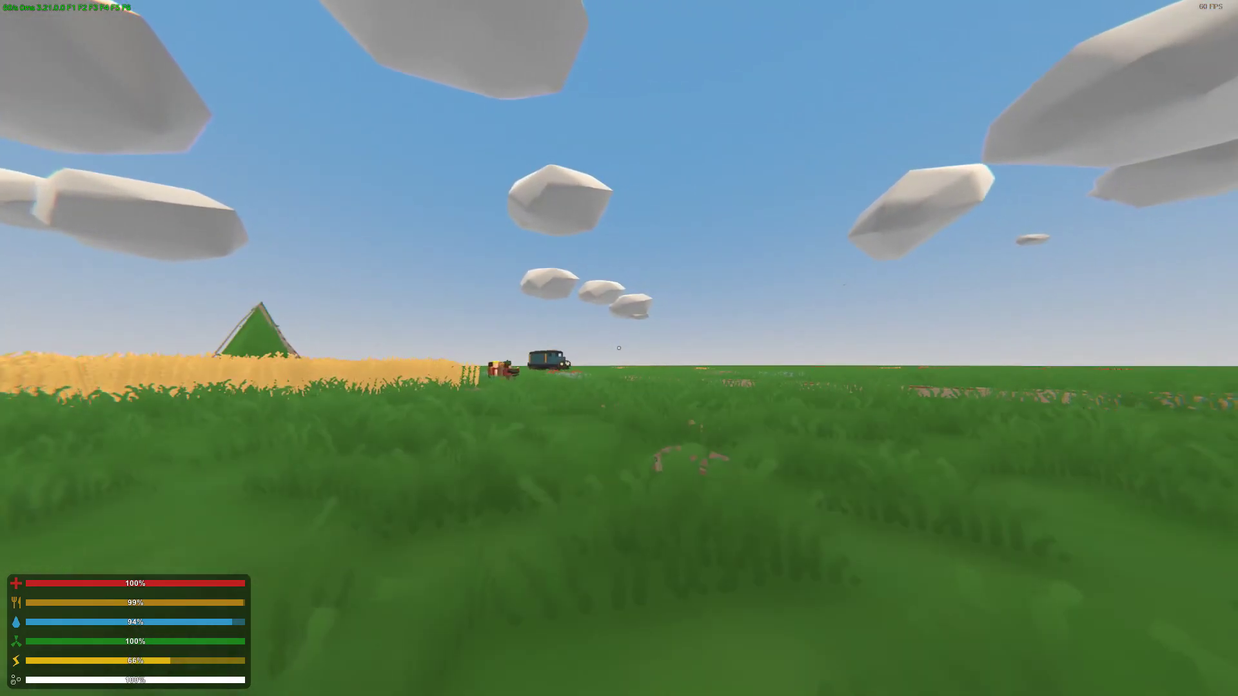